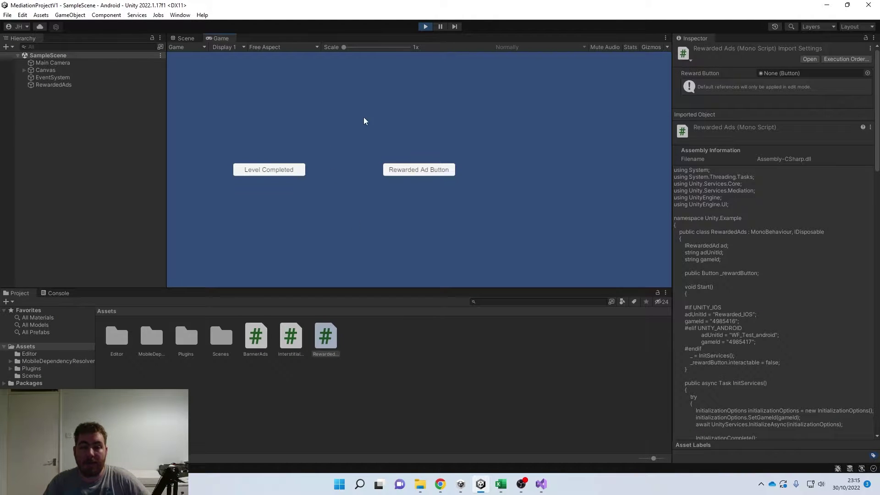
Step: Switch from the Unity editor to the Unity dashboard in the browser and open MediationProjectV1's Ad Units list under Monetization
{"action": "left_click", "coordinate": [418, 171]}
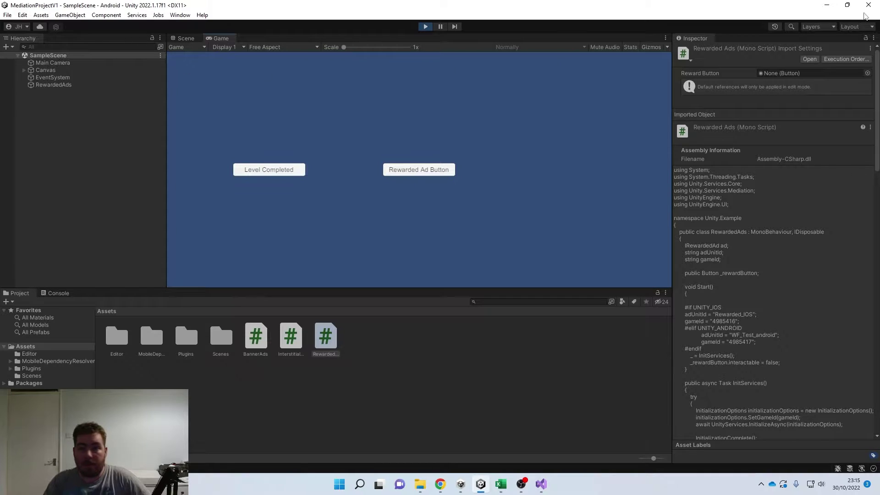
{"action": "left_click", "coordinate": [827, 5]}
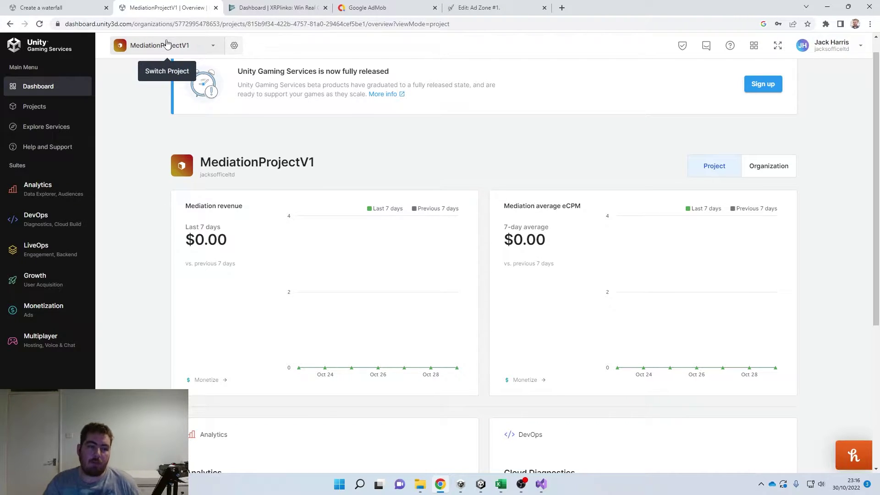
{"action": "left_click", "coordinate": [67, 315]}
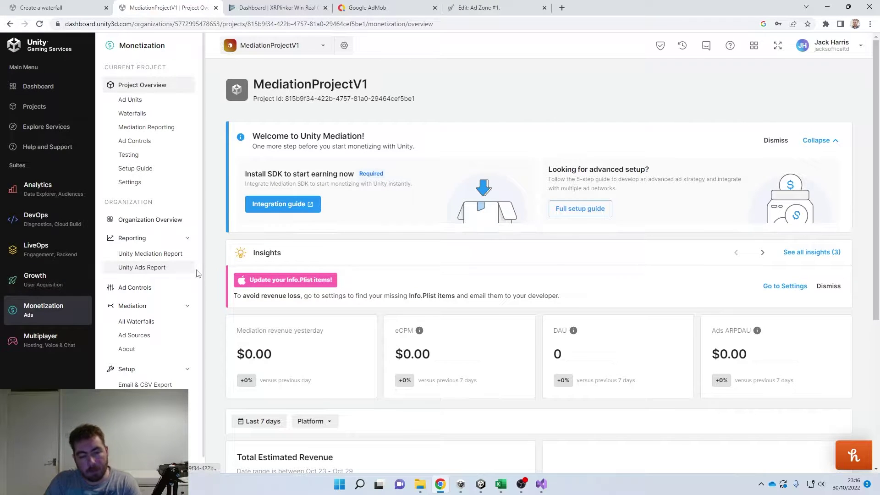
{"action": "scroll", "coordinate": [192, 270], "scroll_direction": "down", "scroll_amount": 1}
{"action": "scroll", "coordinate": [205, 269], "scroll_direction": "down", "scroll_amount": 5}
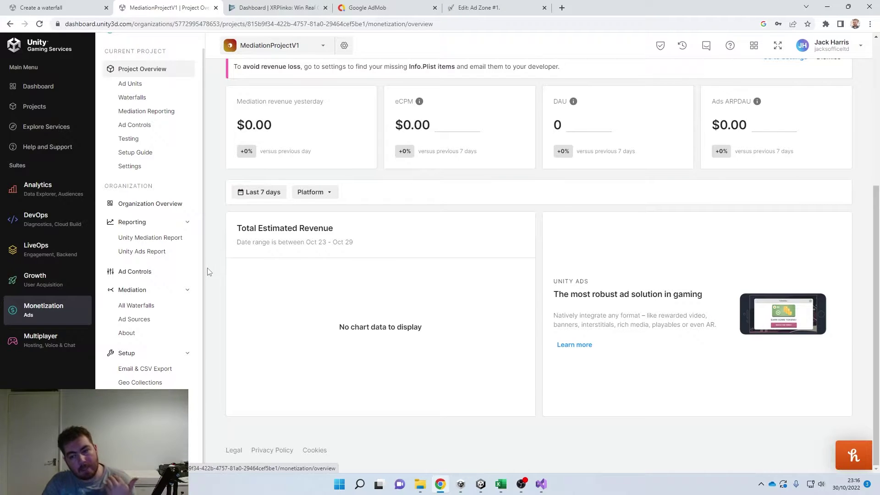
{"action": "scroll", "coordinate": [208, 270], "scroll_direction": "up", "scroll_amount": 5}
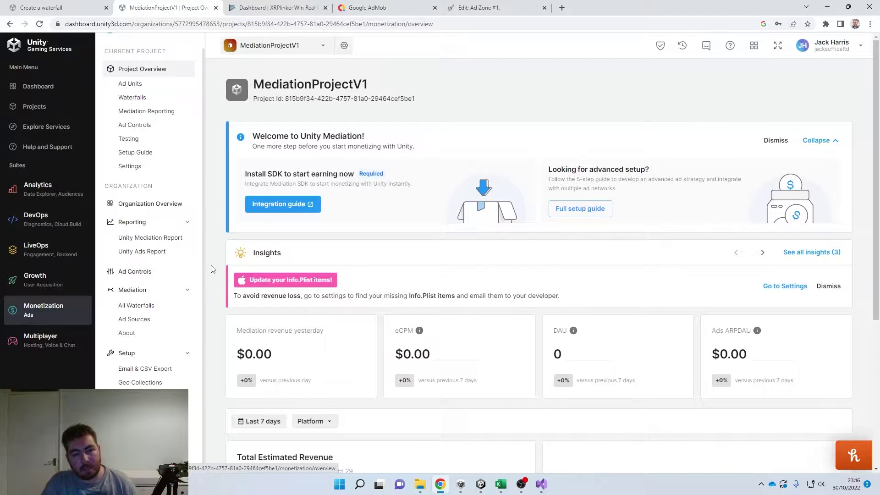
{"action": "left_click", "coordinate": [133, 84]}
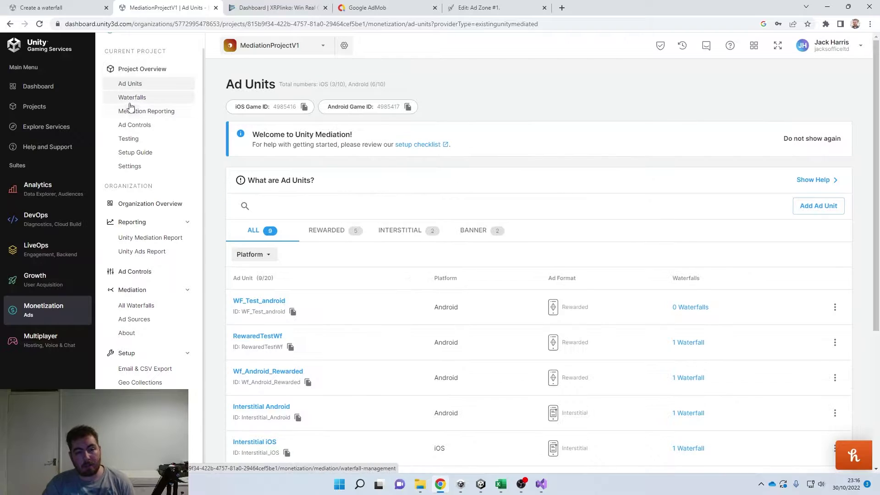
{"action": "scroll", "coordinate": [321, 235], "scroll_direction": "down", "scroll_amount": 3}
{"action": "scroll", "coordinate": [323, 236], "scroll_direction": "up", "scroll_amount": 2}
{"action": "scroll", "coordinate": [323, 237], "scroll_direction": "up", "scroll_amount": 2}
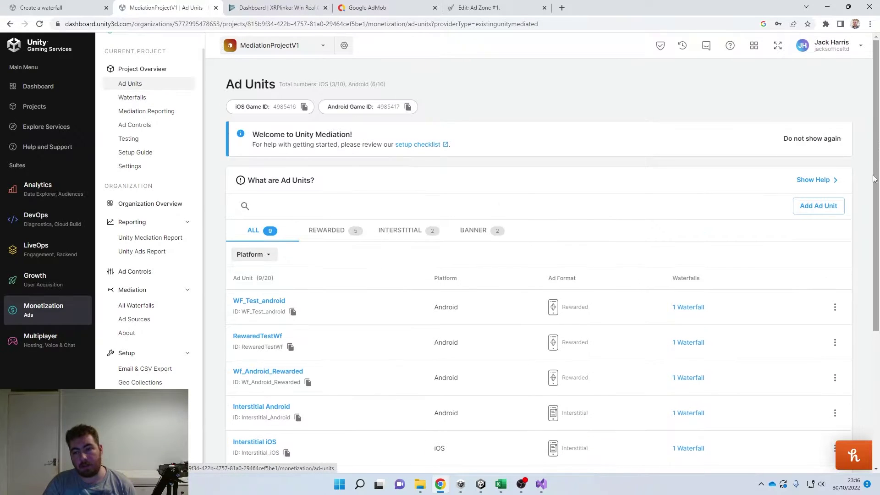
Step: Add a Rewarded ad unit named Waterfall_app_test for the Android platform
{"action": "left_click", "coordinate": [829, 208]}
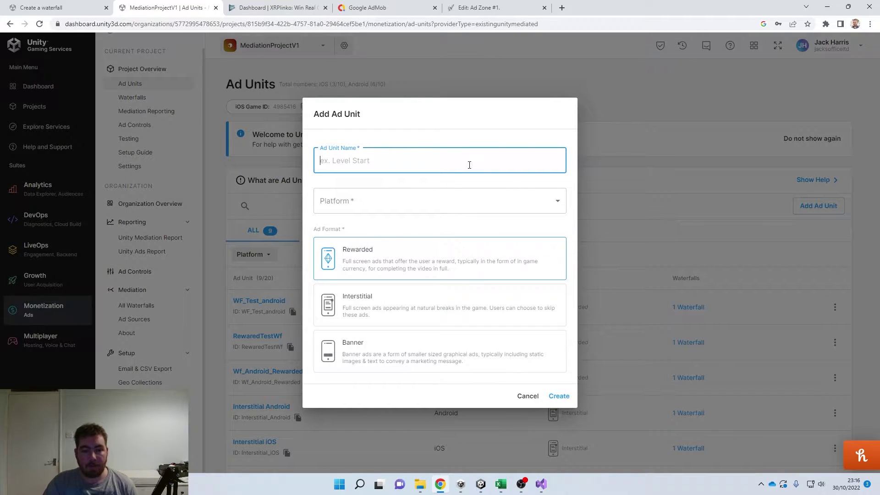
{"action": "type", "text": "Wate"}
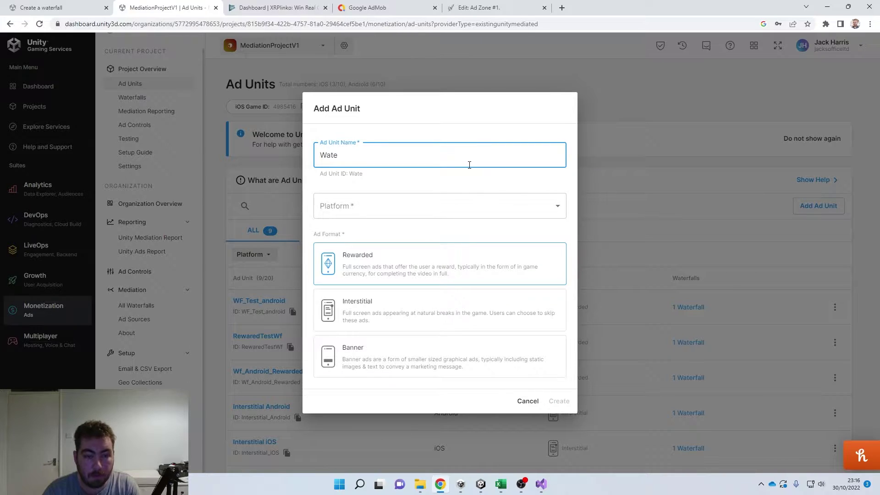
{"action": "type", "text": "rfall_app_test"}
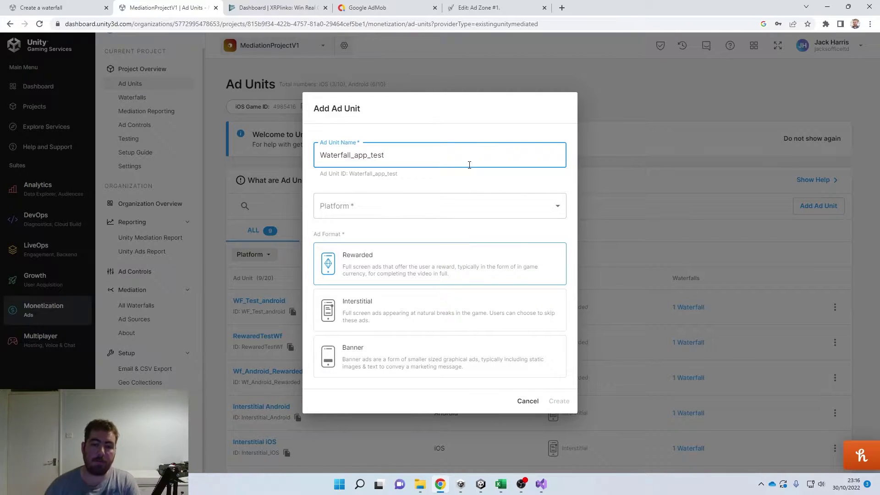
{"action": "left_click", "coordinate": [452, 212]}
{"action": "left_click", "coordinate": [433, 229]}
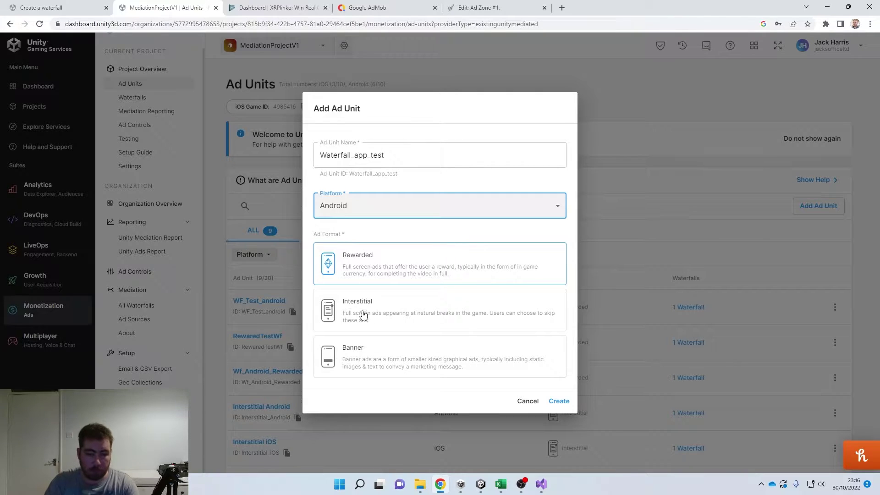
{"action": "left_click", "coordinate": [560, 402]}
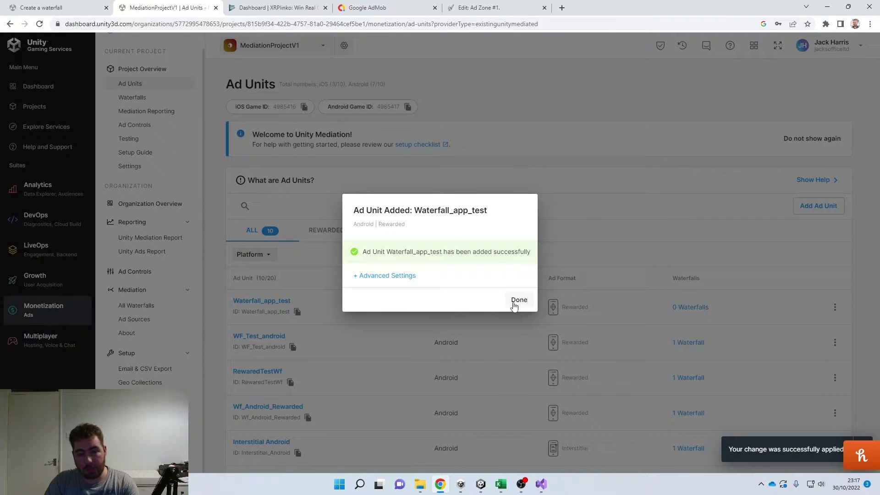
{"action": "left_click", "coordinate": [517, 303]}
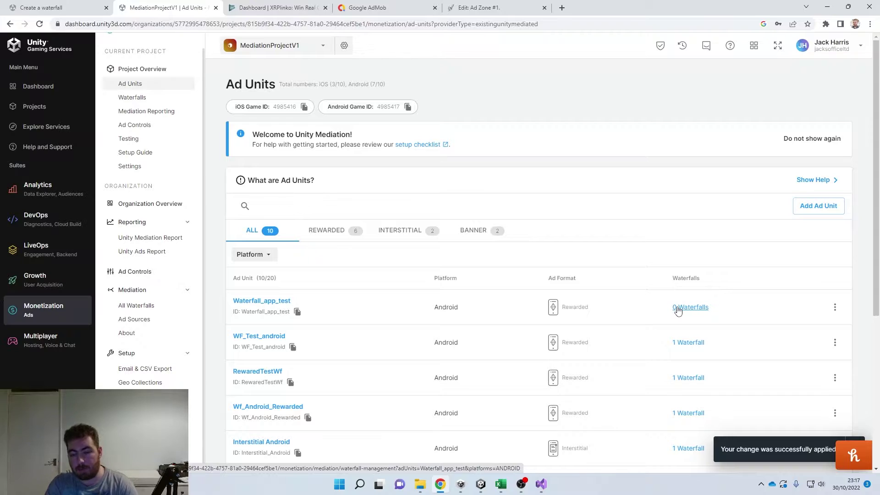
Step: Copy the Waterfall_app_test ad unit ID and replace the Android adUnitId string in RewardedAds.cs with it in Visual Studio
{"action": "left_click", "coordinate": [298, 313]}
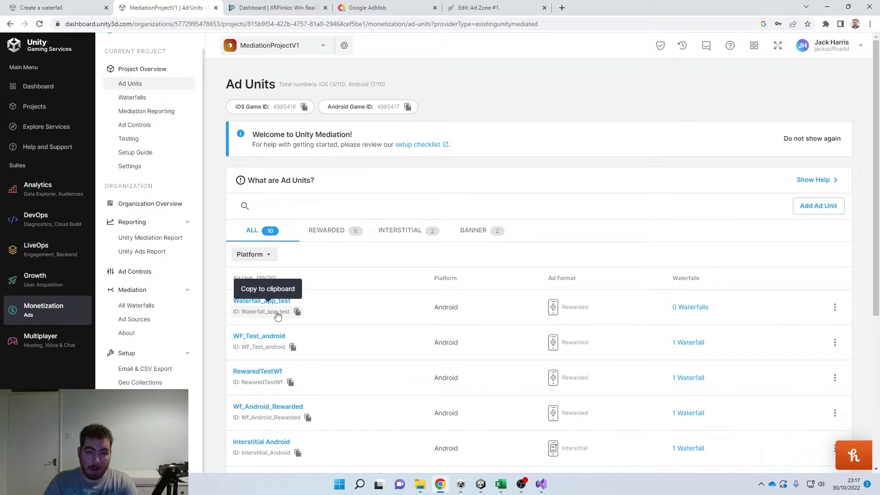
{"action": "left_click", "coordinate": [297, 312]}
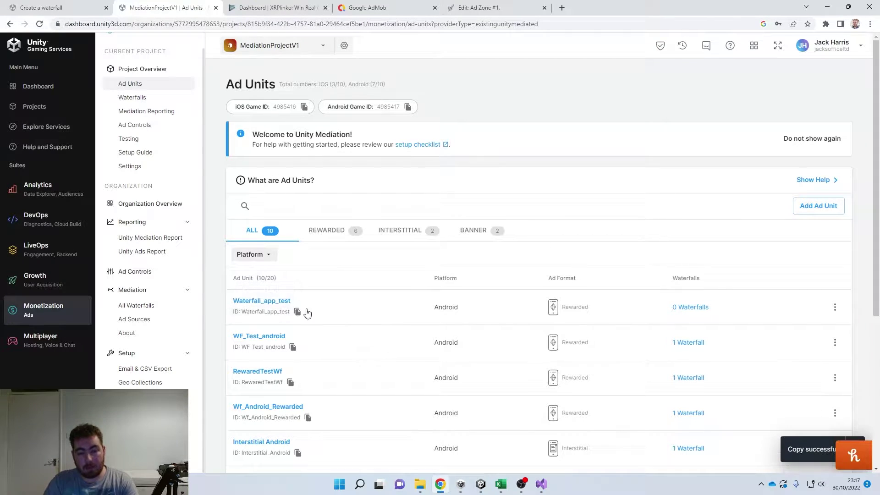
{"action": "left_click", "coordinate": [541, 484]}
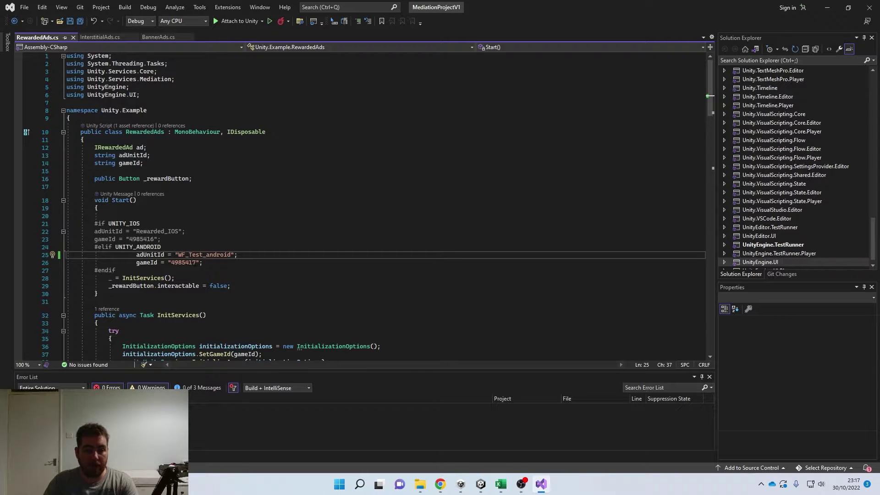
{"action": "left_click_drag", "start_coordinate": [174, 255], "coordinate": [232, 255]}
{"action": "key", "text": "ctrl+v"}
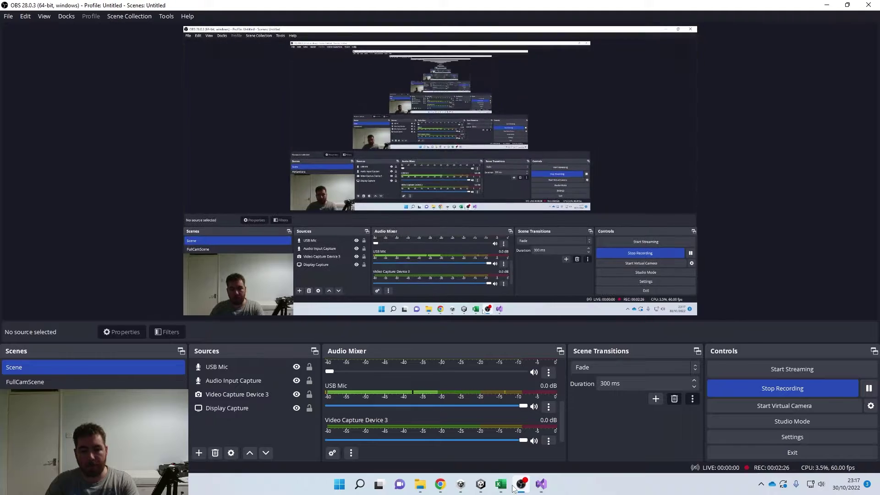
{"action": "left_click", "coordinate": [481, 484]}
{"action": "left_click", "coordinate": [484, 485]}
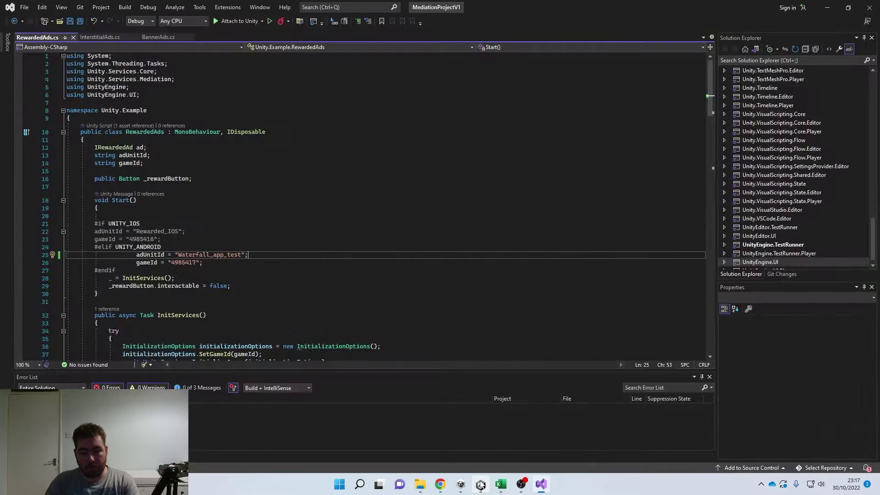
Step: Return to the Unity dashboard in the browser and review the activation and API status of the Mediation ad sources
{"action": "left_click", "coordinate": [440, 484]}
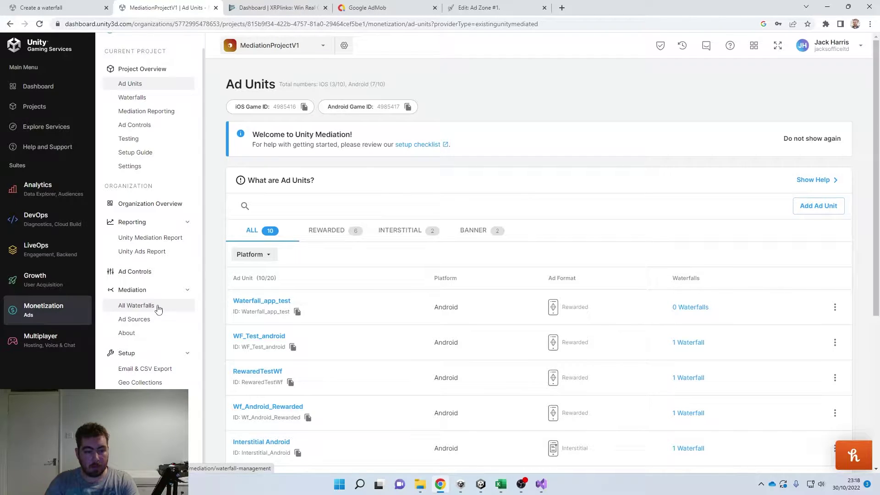
{"action": "left_click", "coordinate": [152, 320]}
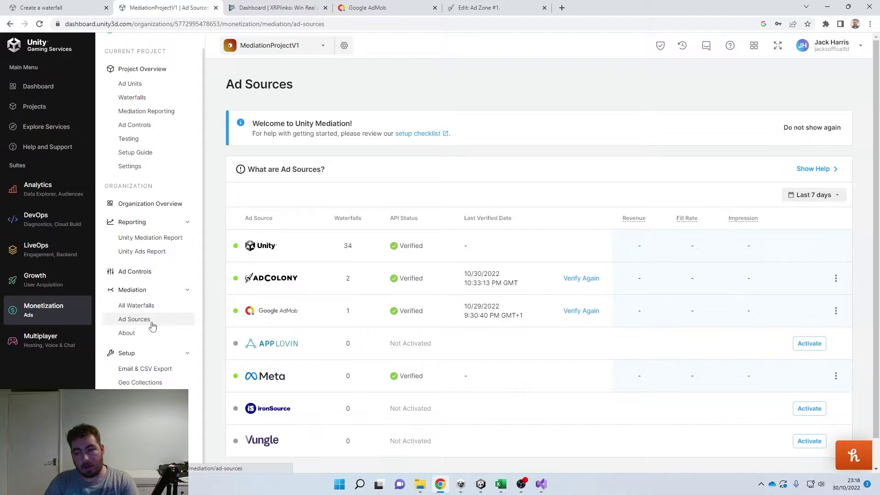
{"action": "scroll", "coordinate": [396, 400], "scroll_direction": "down", "scroll_amount": 1}
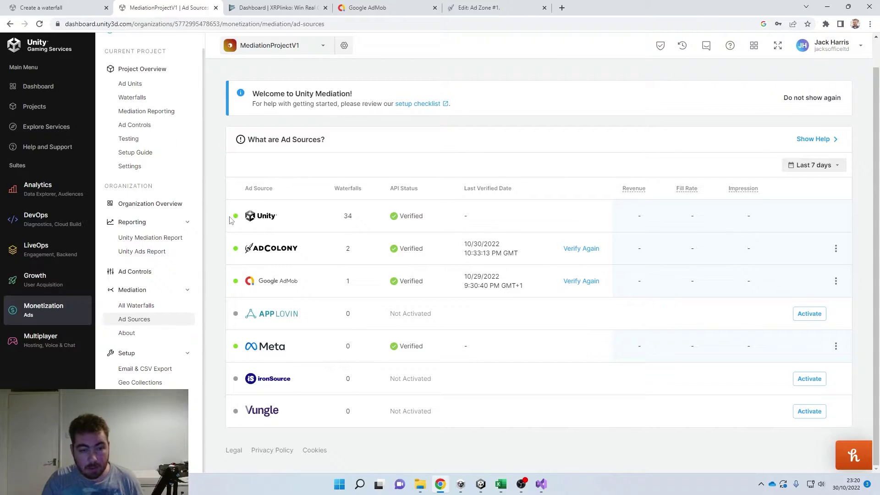
{"action": "left_click_drag", "start_coordinate": [318, 236], "coordinate": [527, 292]}
{"action": "left_click", "coordinate": [527, 292]}
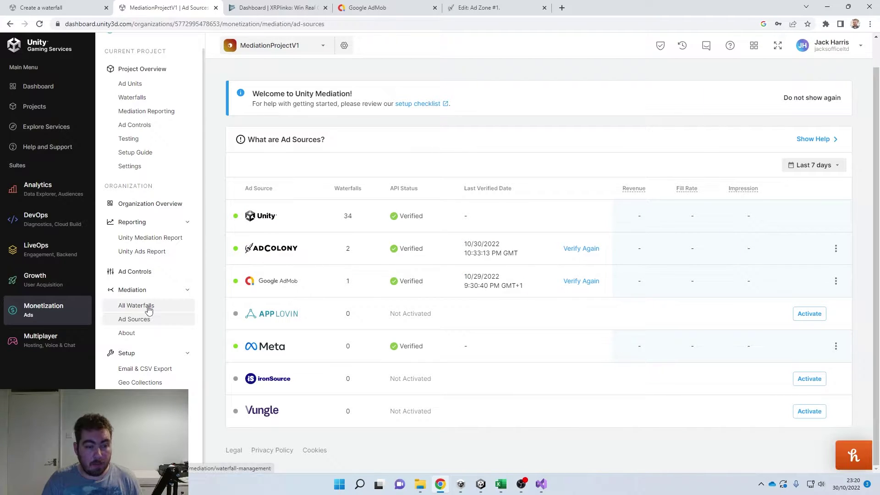
Step: From All Waterfalls, start a new waterfall for the Android MediationProjectV1, named Andrioid_rewareded_test with the Rewarded ad format
{"action": "left_click", "coordinate": [148, 311]}
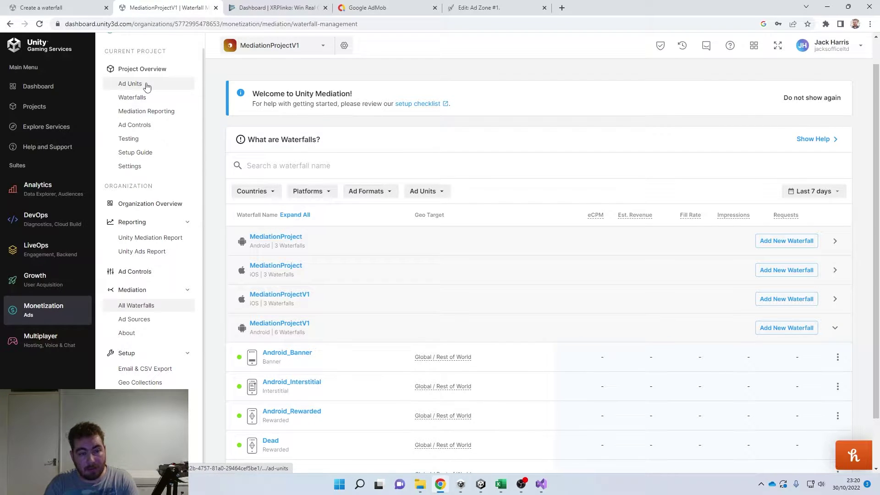
{"action": "left_click", "coordinate": [786, 328]}
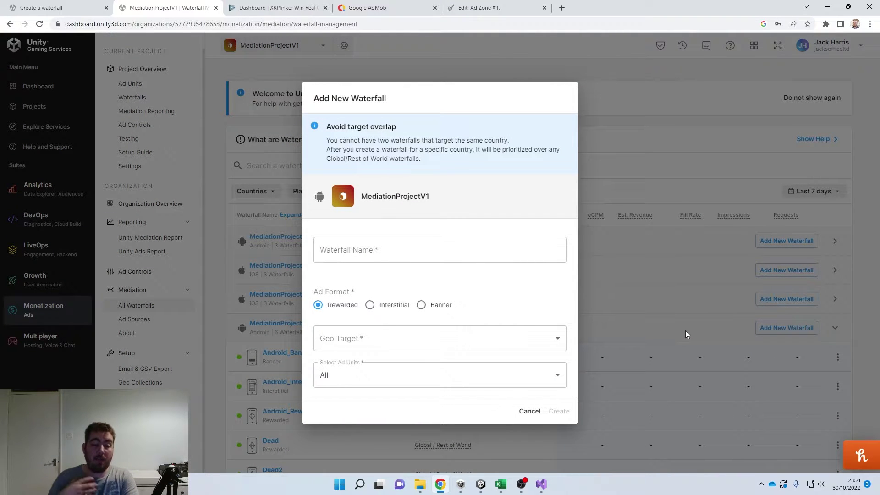
{"action": "left_click", "coordinate": [530, 413]}
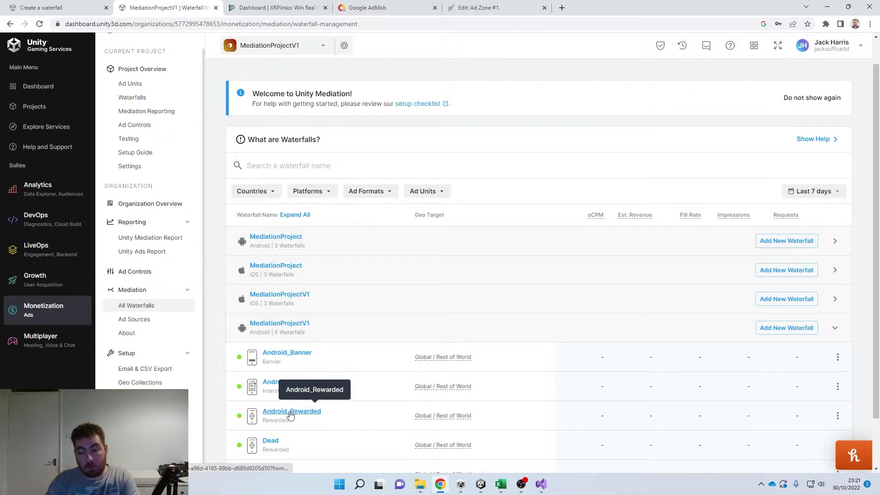
{"action": "left_click", "coordinate": [787, 328]}
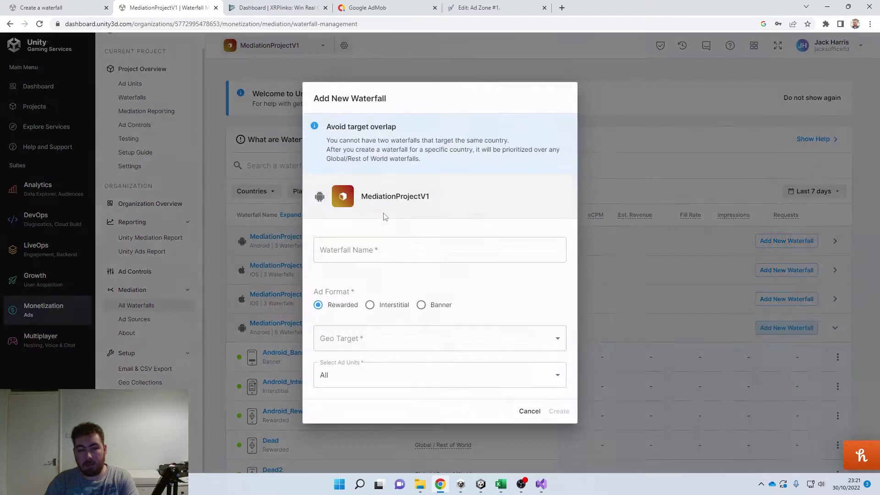
{"action": "left_click", "coordinate": [385, 252]}
{"action": "type", "text": "Andrioid_rewareded_test"}
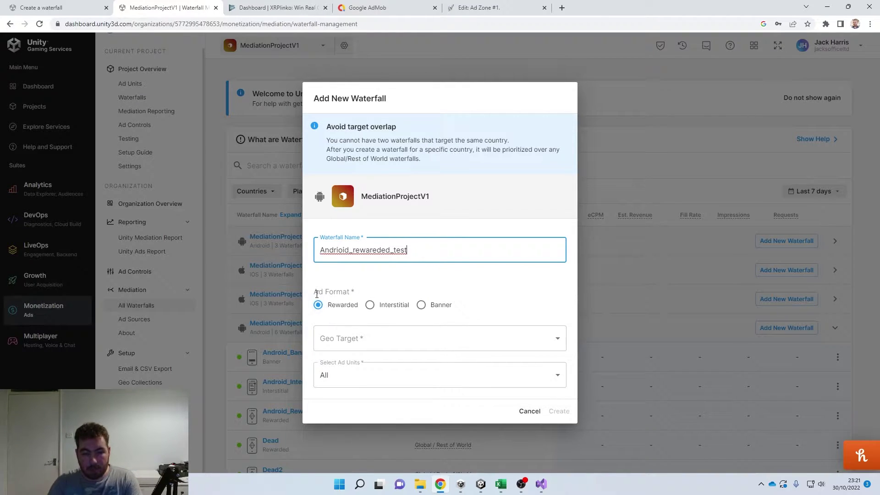
{"action": "left_click_drag", "start_coordinate": [317, 294], "coordinate": [403, 292]}
{"action": "left_click", "coordinate": [346, 310]}
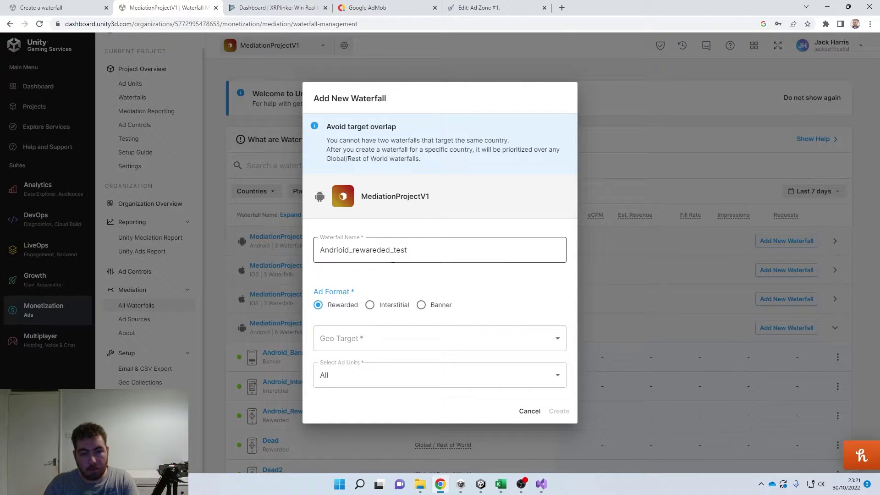
Step: Set the new waterfall's geo target to Global / Rest of World
{"action": "left_click", "coordinate": [364, 344]}
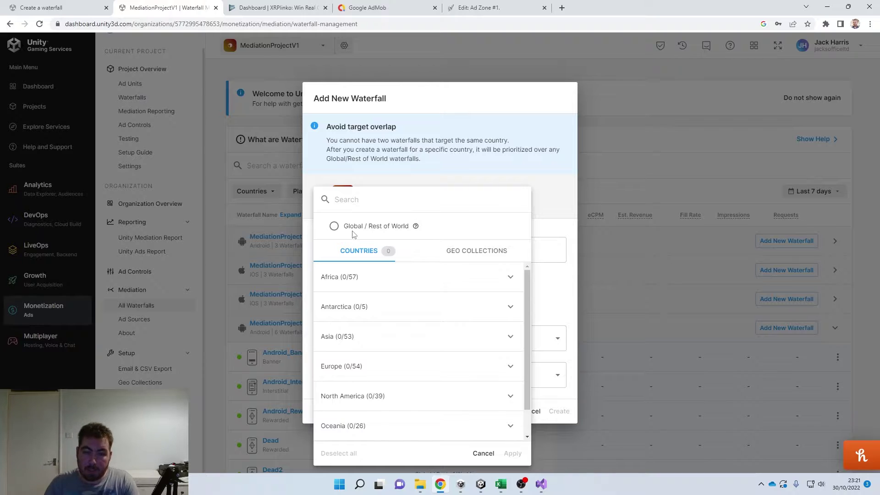
{"action": "left_click", "coordinate": [335, 226]}
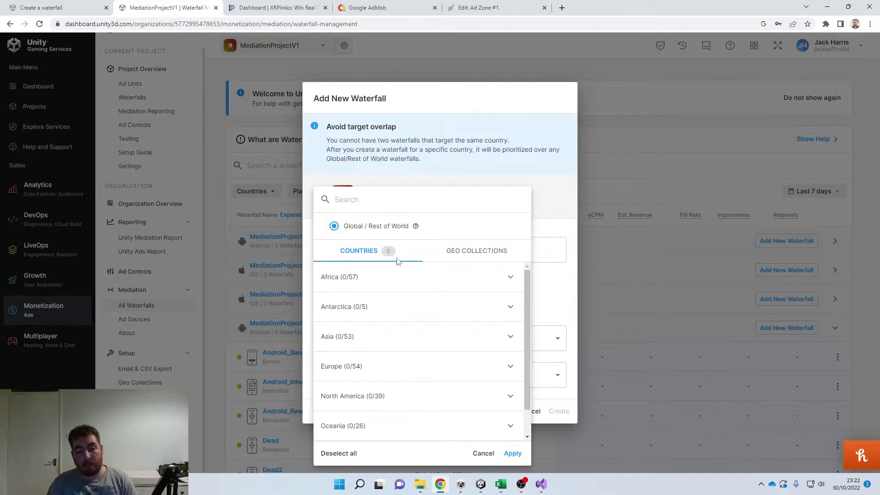
{"action": "left_click", "coordinate": [513, 453]}
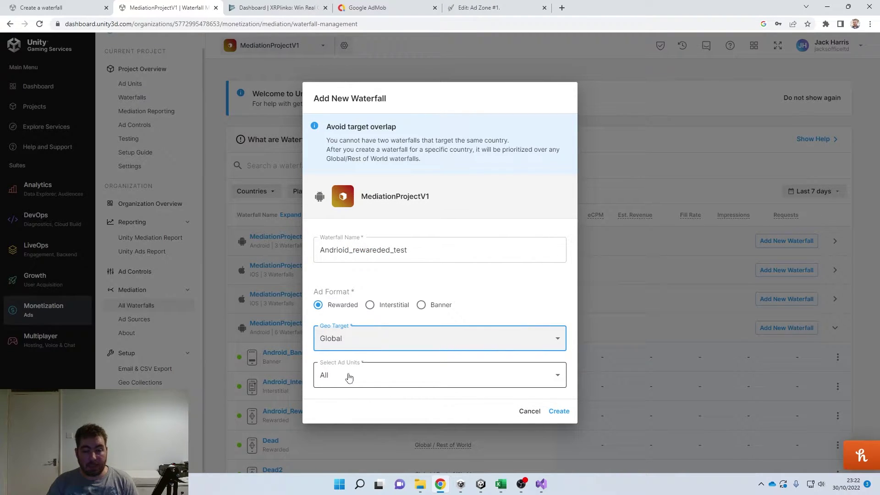
Step: Limit the new waterfall to the Waterfall_app_test ad unit and create it
{"action": "left_click", "coordinate": [400, 374]}
{"action": "left_click", "coordinate": [329, 352]}
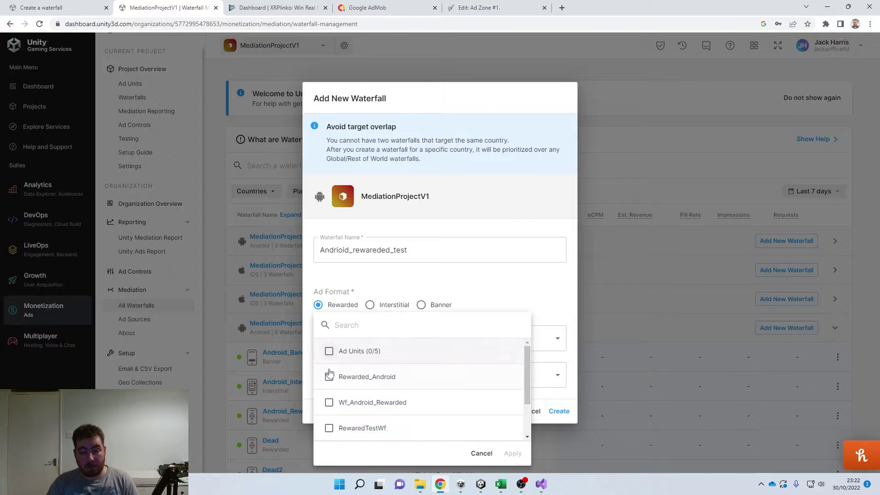
{"action": "scroll", "coordinate": [329, 403], "scroll_direction": "down", "scroll_amount": 2}
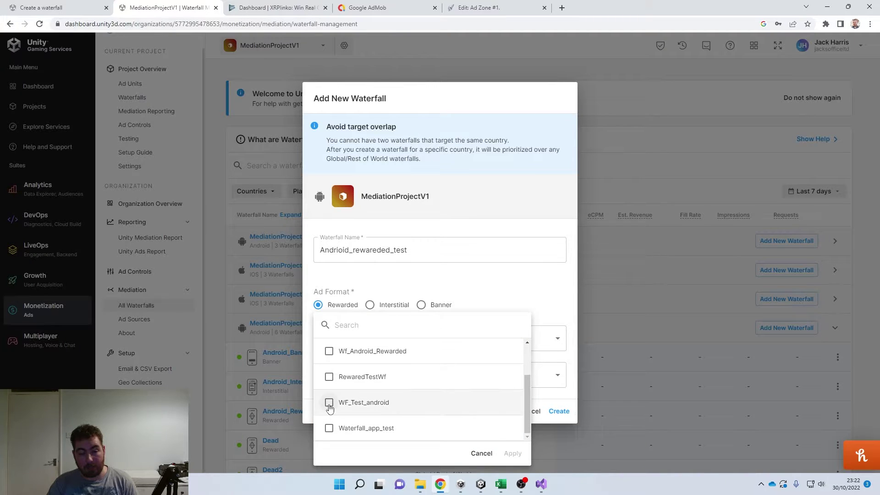
{"action": "left_click", "coordinate": [329, 428]}
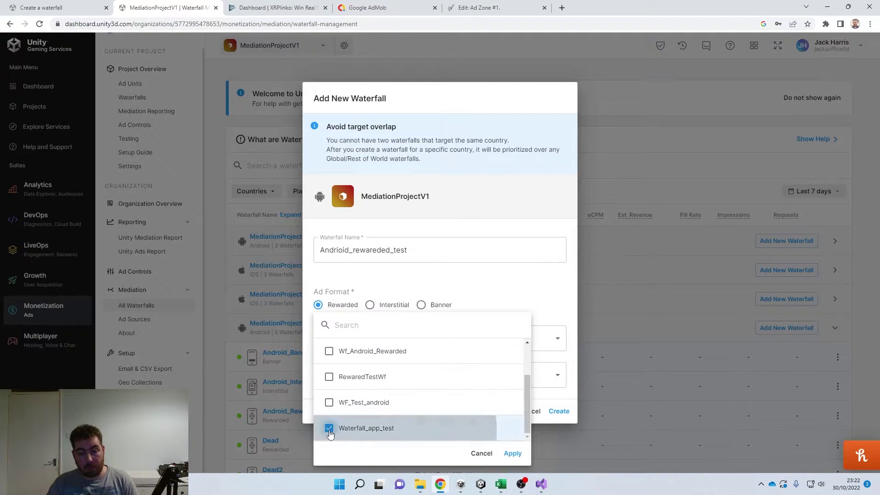
{"action": "scroll", "coordinate": [330, 431], "scroll_direction": "up", "scroll_amount": 2}
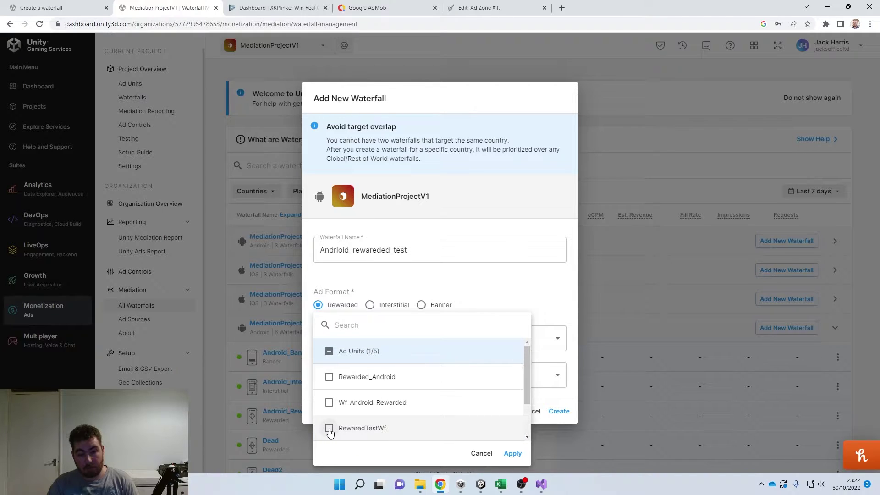
{"action": "scroll", "coordinate": [348, 422], "scroll_direction": "down", "scroll_amount": 2}
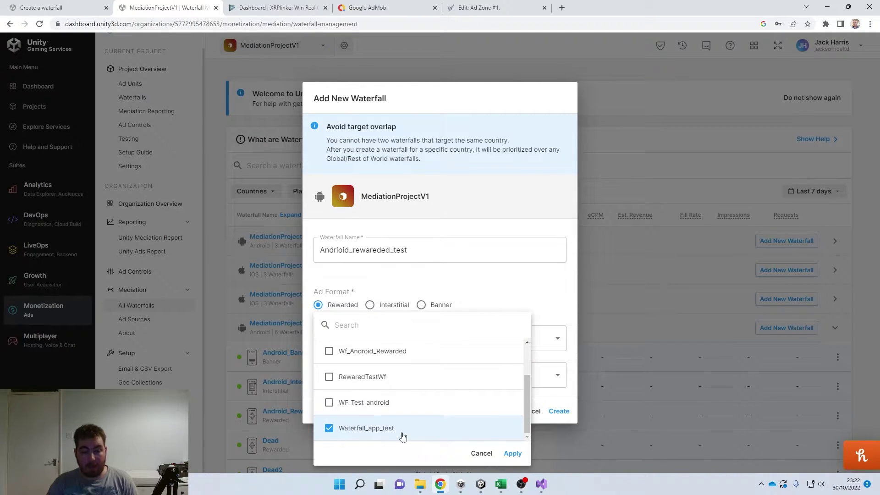
{"action": "left_click", "coordinate": [512, 453]}
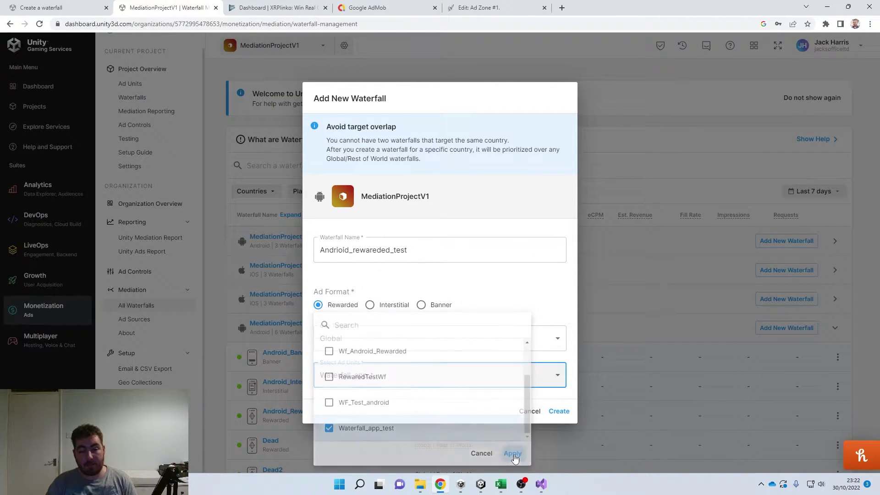
{"action": "left_click", "coordinate": [559, 411]}
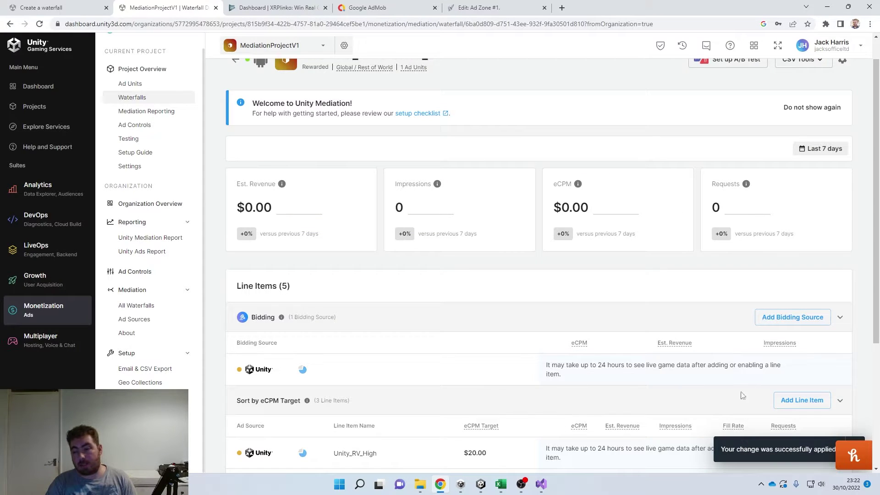
Step: Review the new waterfall's line items and the ad networks available as bidding sources, without adding one
{"action": "scroll", "coordinate": [458, 395], "scroll_direction": "down", "scroll_amount": 4}
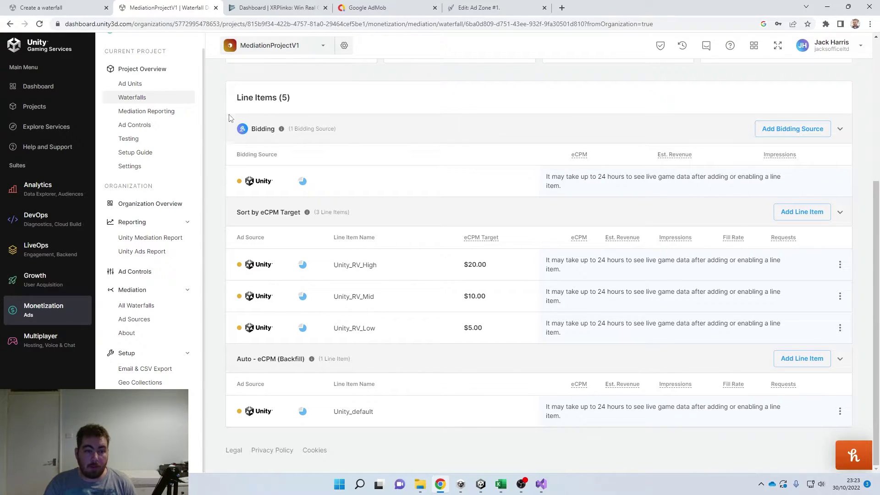
{"action": "left_click_drag", "start_coordinate": [232, 124], "coordinate": [838, 201]}
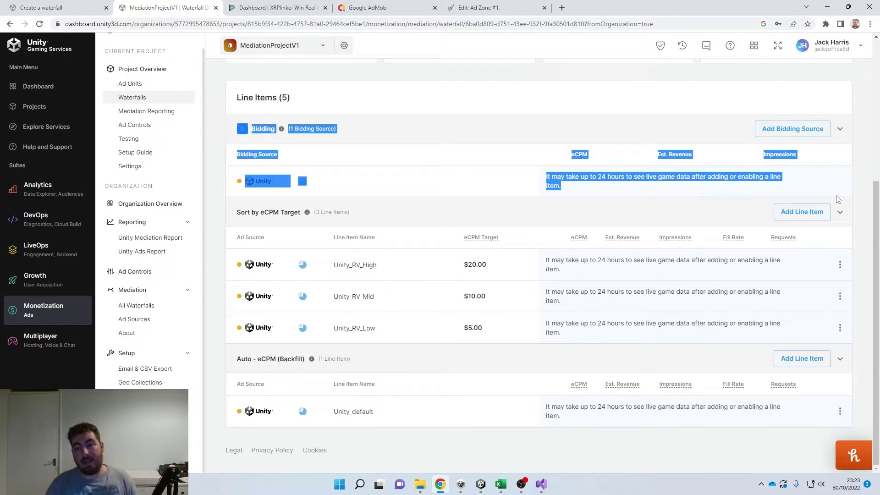
{"action": "left_click", "coordinate": [839, 199]}
{"action": "left_click", "coordinate": [805, 130]}
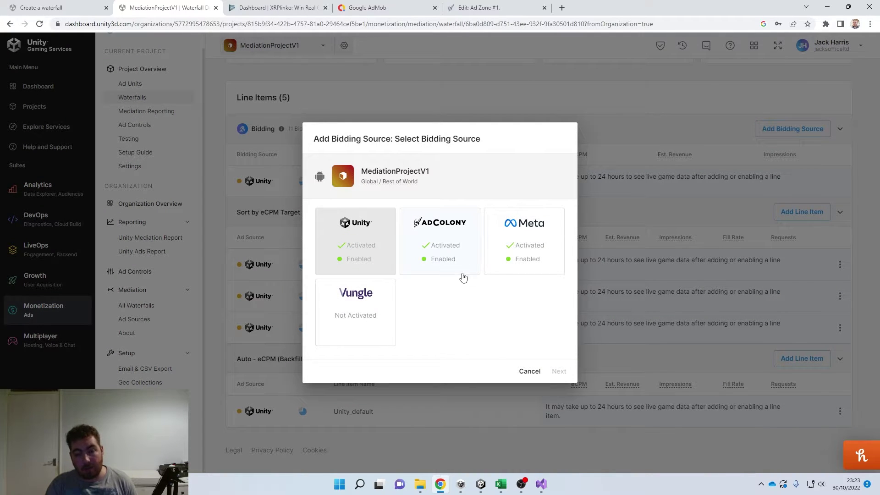
{"action": "left_click", "coordinate": [530, 372]}
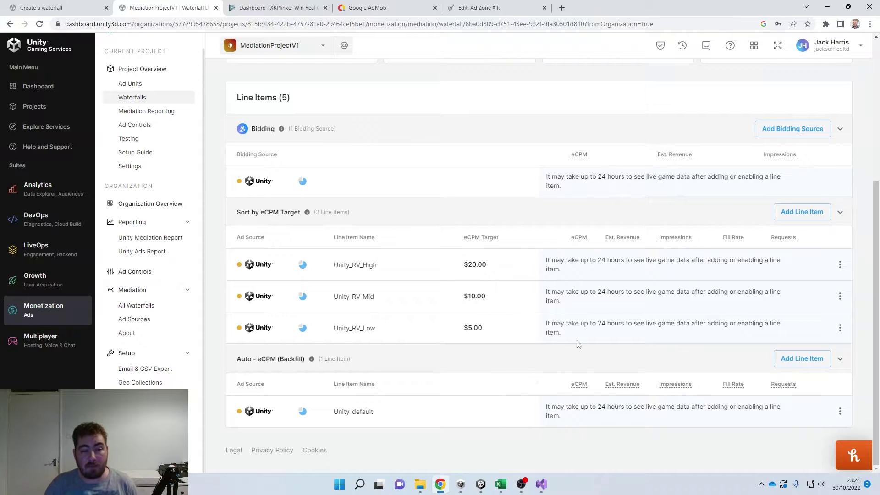
Step: Start adding AdColony as a bidding source, and switch to the AdColony dashboard's apps list
{"action": "left_click", "coordinate": [770, 133]}
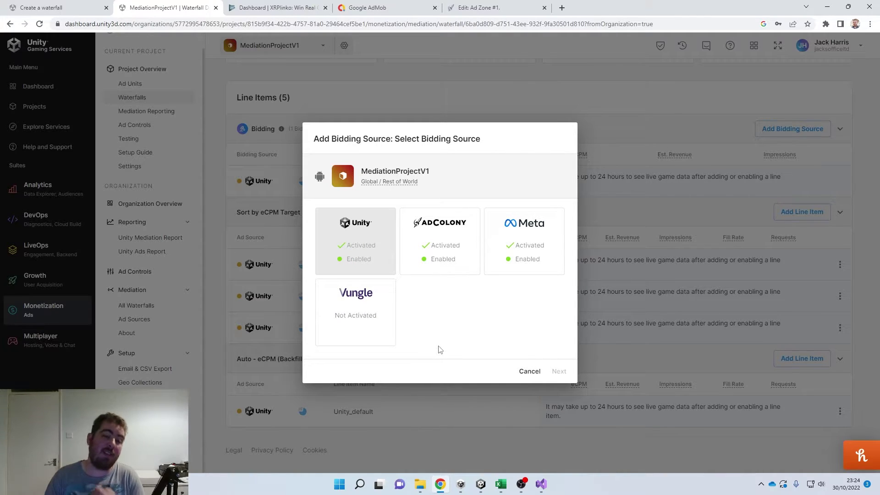
{"action": "left_click", "coordinate": [464, 247]}
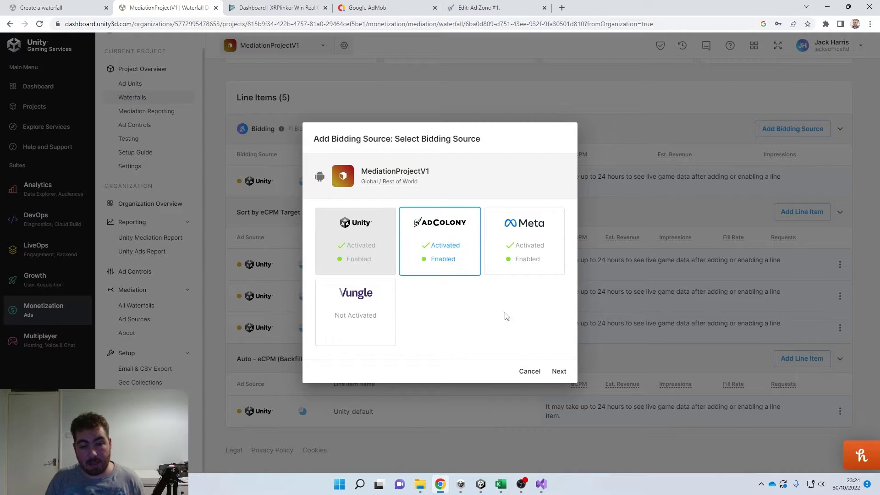
{"action": "left_click", "coordinate": [559, 372]}
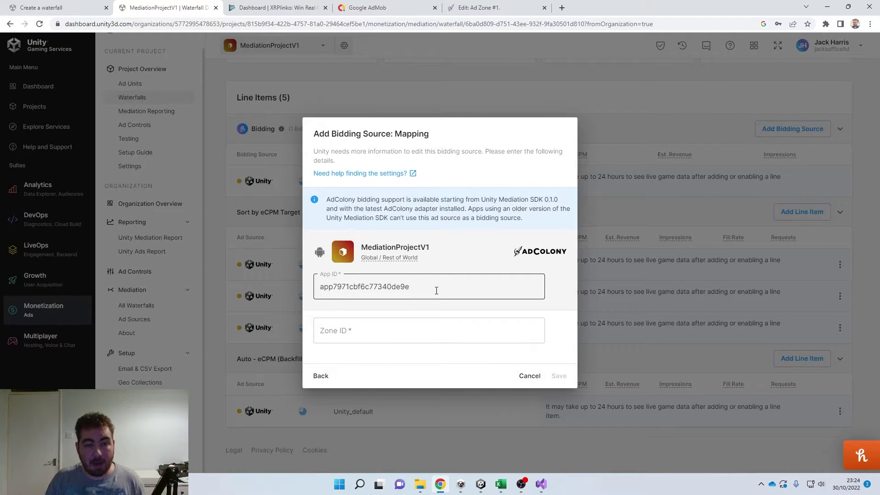
{"action": "left_click", "coordinate": [464, 7]}
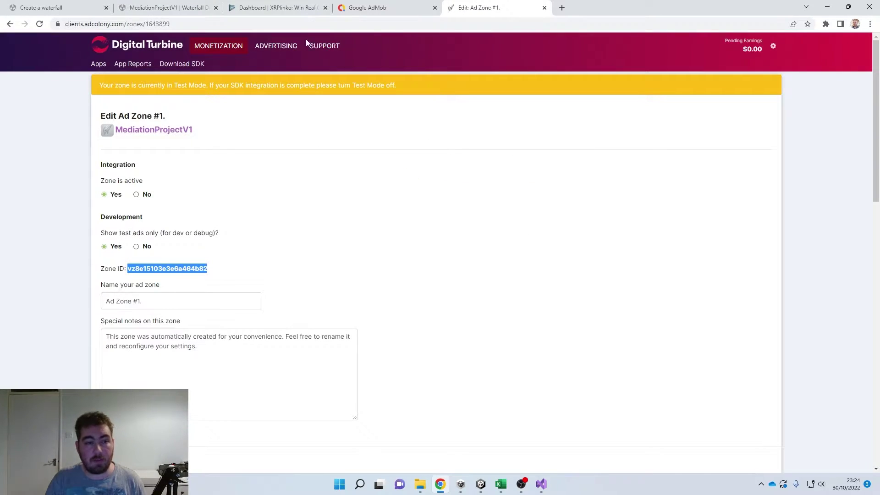
{"action": "left_click", "coordinate": [98, 64]}
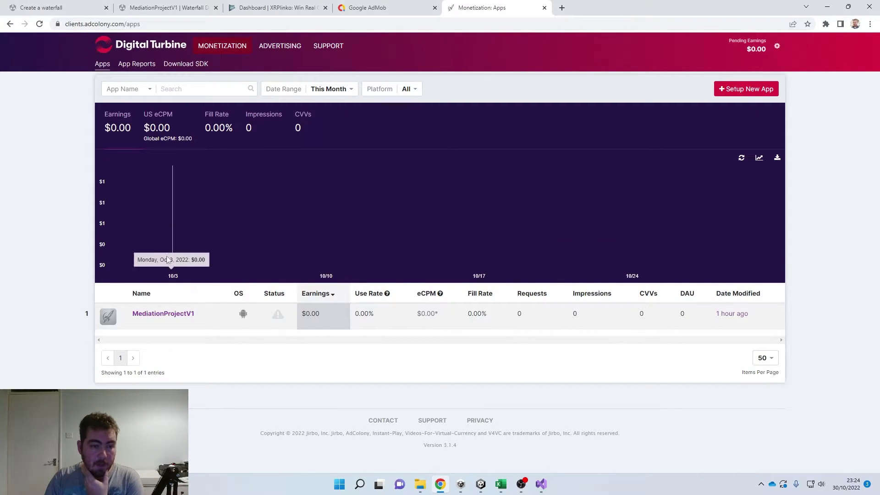
Step: Look through AdColony's form for creating a new app and return to the apps list without creating one
{"action": "left_click", "coordinate": [758, 90]}
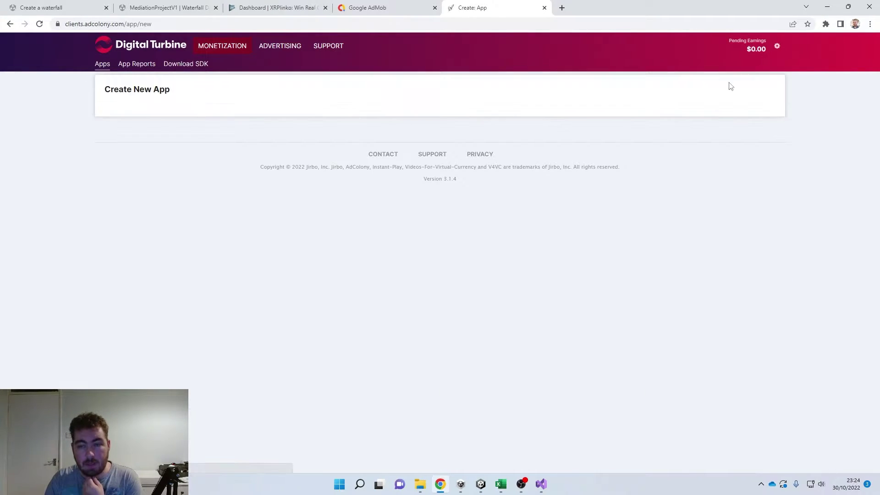
{"action": "scroll", "coordinate": [258, 235], "scroll_direction": "down", "scroll_amount": 5}
{"action": "scroll", "coordinate": [259, 234], "scroll_direction": "down", "scroll_amount": 4}
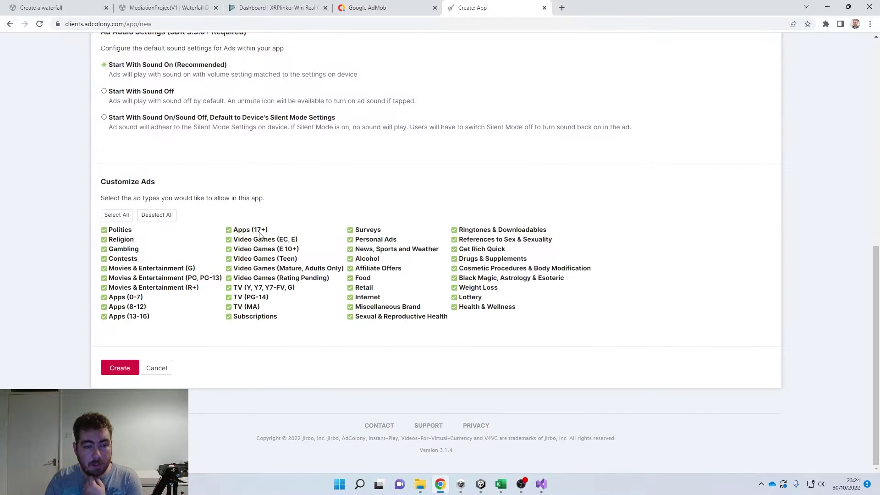
{"action": "scroll", "coordinate": [152, 194], "scroll_direction": "up", "scroll_amount": 4}
{"action": "left_click", "coordinate": [10, 24]}
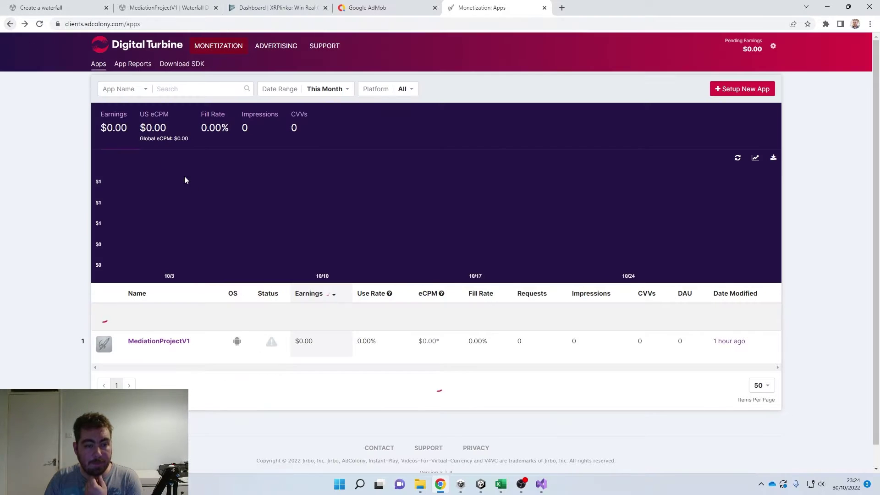
Step: Compare the App UUID of MediationProjectV1 in AdColony with the App ID in Unity's bidding source mapping
{"action": "left_click", "coordinate": [155, 343]}
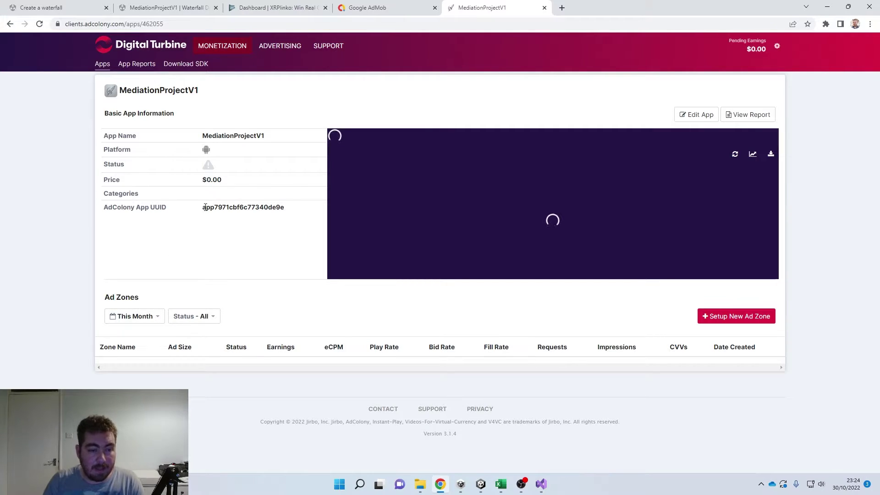
{"action": "left_click_drag", "start_coordinate": [203, 207], "coordinate": [319, 216]}
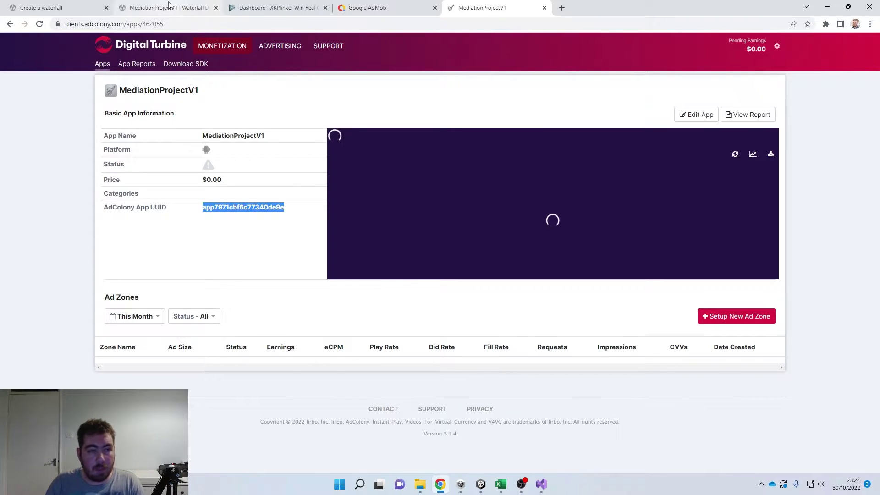
{"action": "left_click", "coordinate": [67, 4]}
{"action": "left_click", "coordinate": [151, 7]}
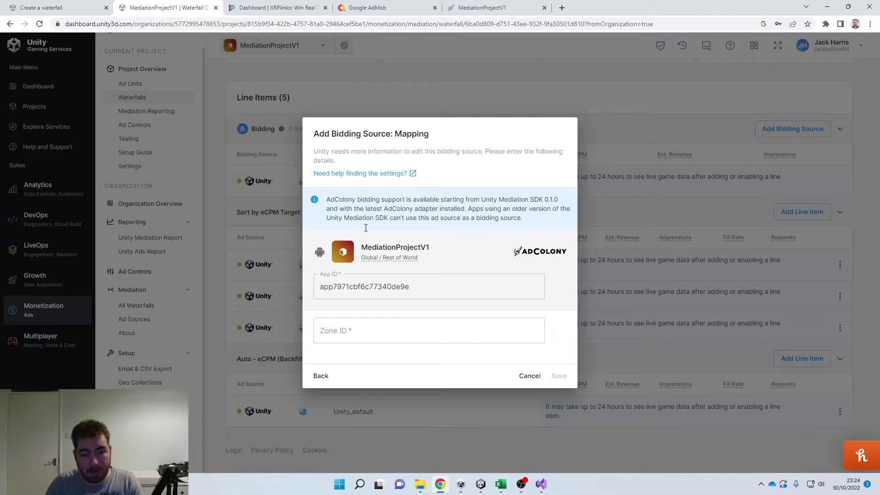
{"action": "left_click_drag", "start_coordinate": [432, 293], "coordinate": [119, 288]}
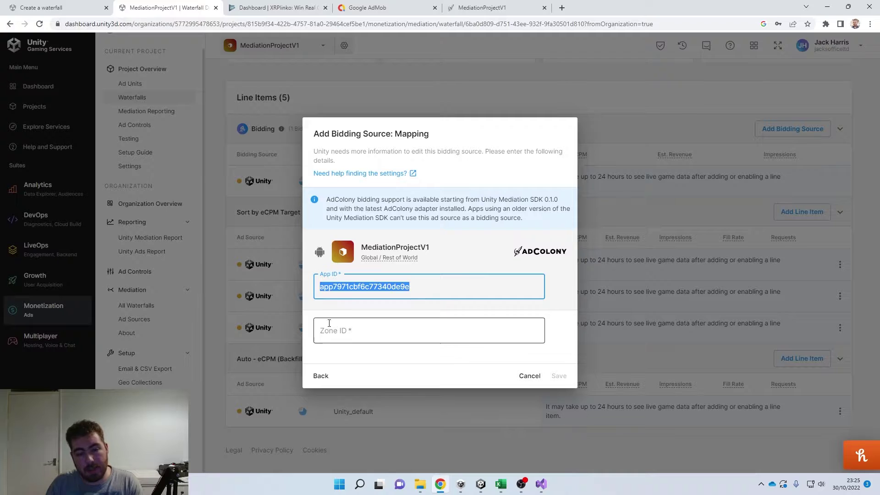
Step: Copy the zone ID of AdColony's Ad Zone #1 into the Zone ID of Unity's AdColony bidding source and save it
{"action": "left_click", "coordinate": [404, 331]}
{"action": "left_click", "coordinate": [482, 7]}
{"action": "left_click", "coordinate": [115, 387]}
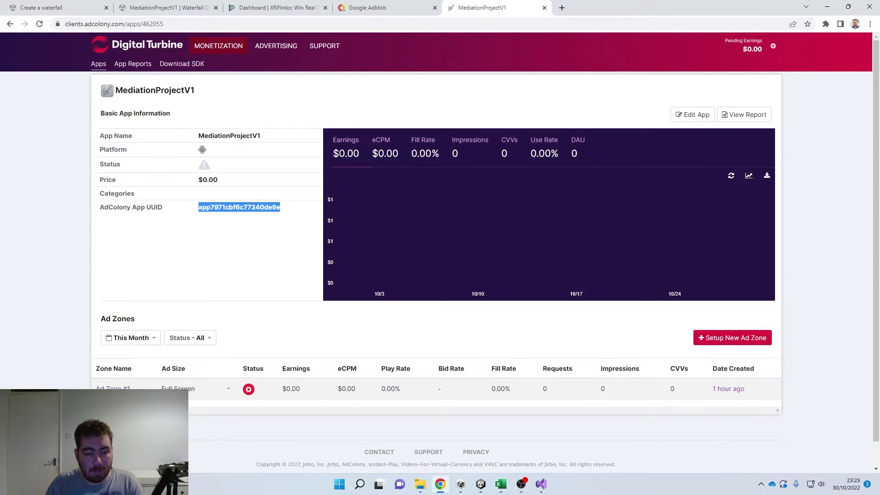
{"action": "double_click", "coordinate": [186, 271]}
{"action": "key", "text": "ctrl+c"}
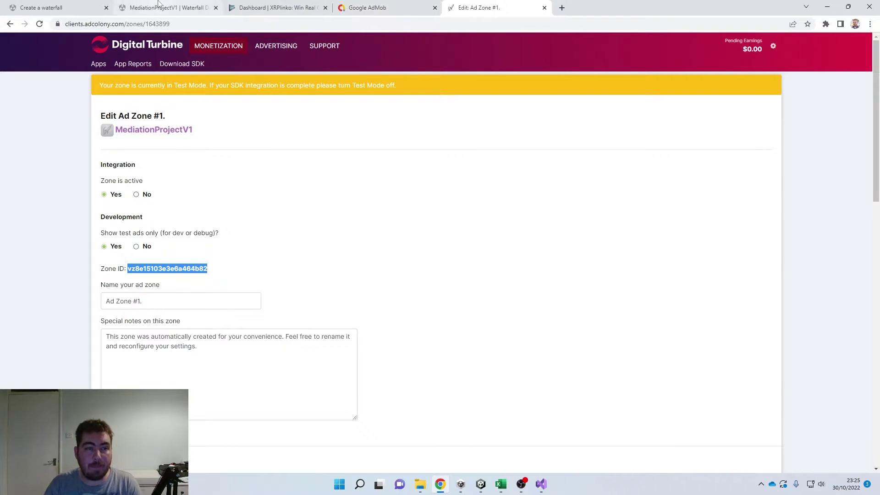
{"action": "left_click", "coordinate": [91, 7]}
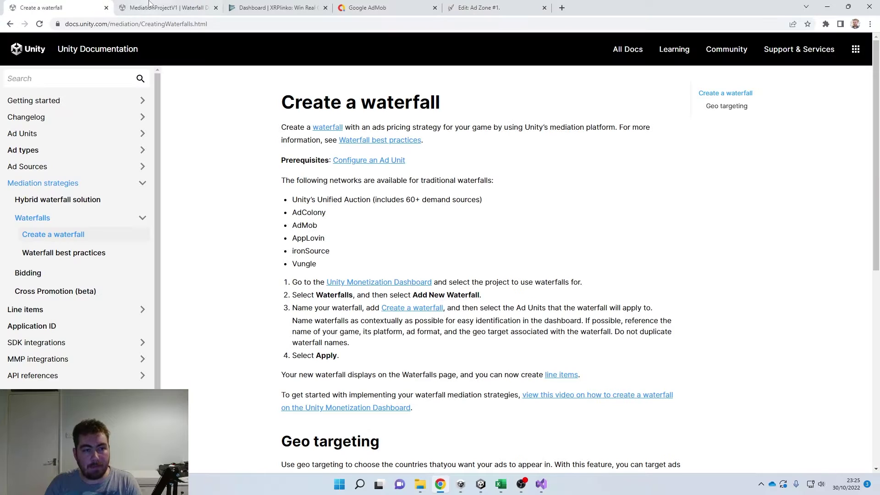
{"action": "left_click", "coordinate": [165, 8]}
{"action": "key", "text": "ctrl+v"}
{"action": "left_click", "coordinate": [556, 376]}
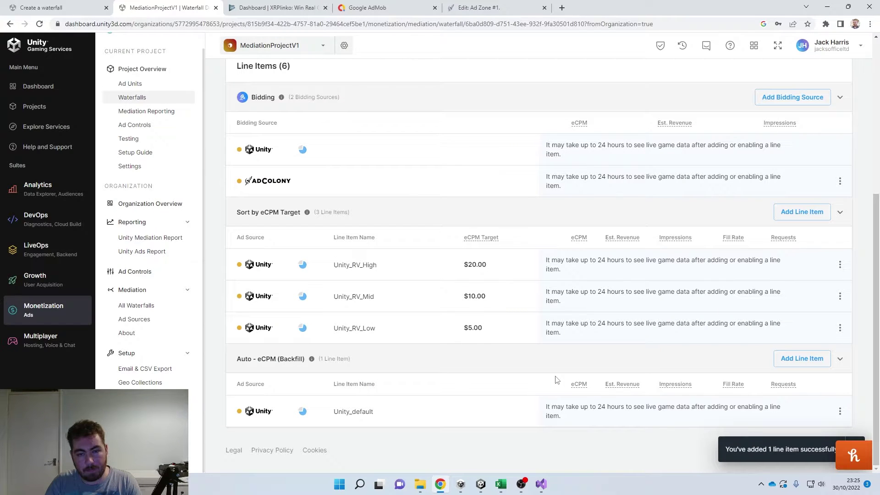
Step: Check which mapping details the Meta bidding source requires, leaving without adding it
{"action": "left_click_drag", "start_coordinate": [312, 190], "coordinate": [231, 147]}
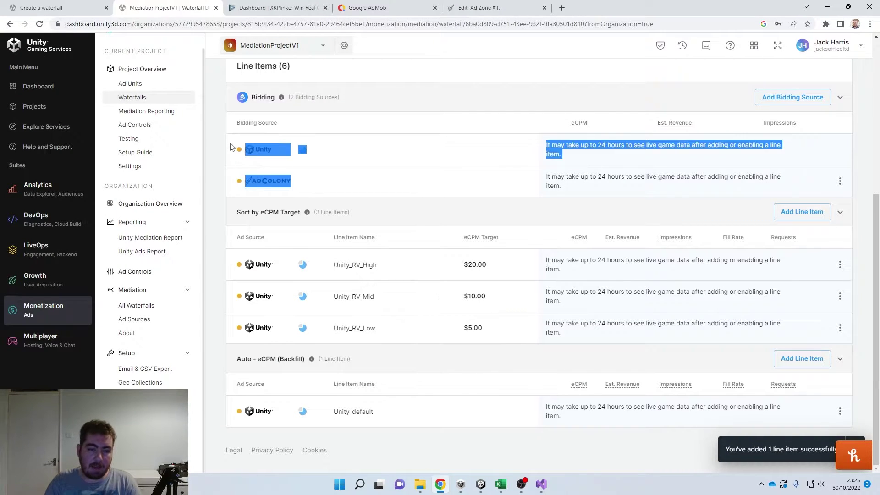
{"action": "left_click", "coordinate": [232, 147]}
{"action": "left_click", "coordinate": [775, 97]}
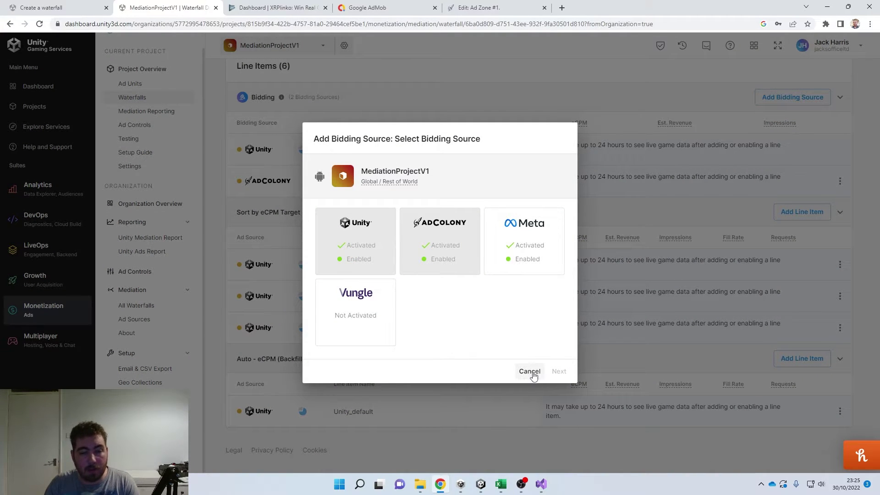
{"action": "left_click", "coordinate": [522, 248]}
{"action": "left_click", "coordinate": [559, 371]}
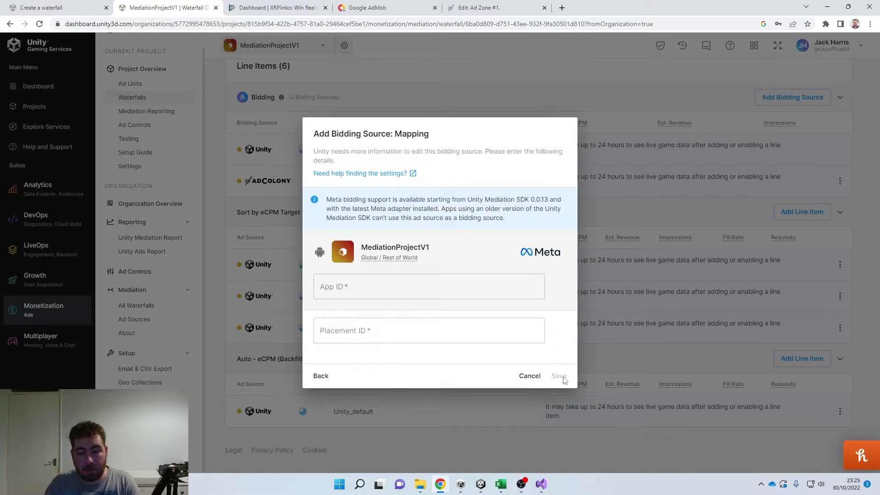
{"action": "left_click", "coordinate": [404, 329]}
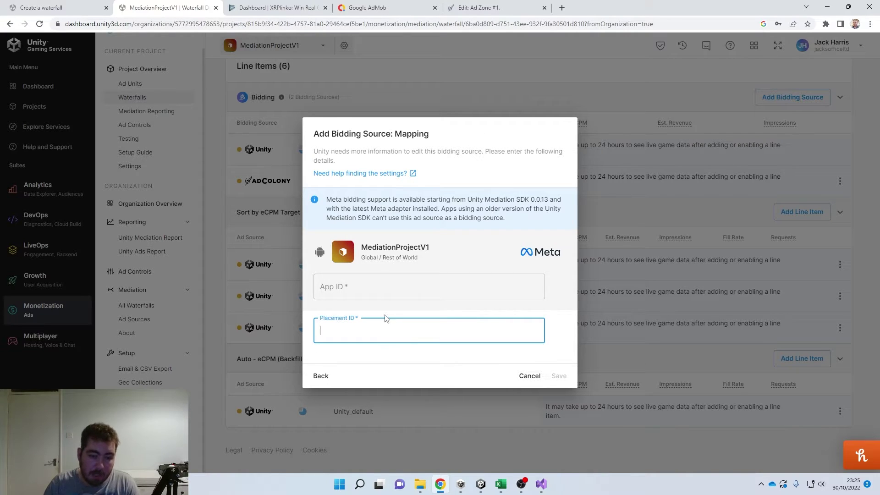
{"action": "left_click", "coordinate": [528, 378]}
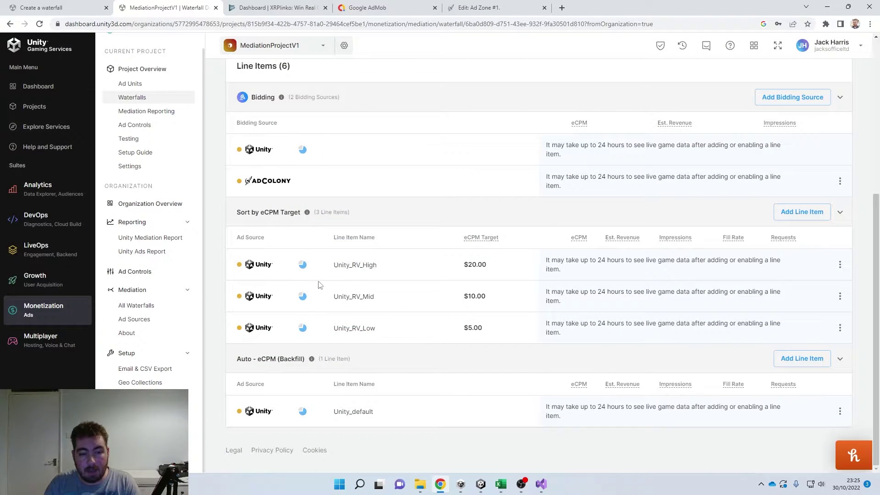
Step: Check what activating Vungle as a bidding source requires, and cancel its activation
{"action": "left_click", "coordinate": [793, 97]}
{"action": "left_click_drag", "start_coordinate": [340, 329], "coordinate": [344, 317]}
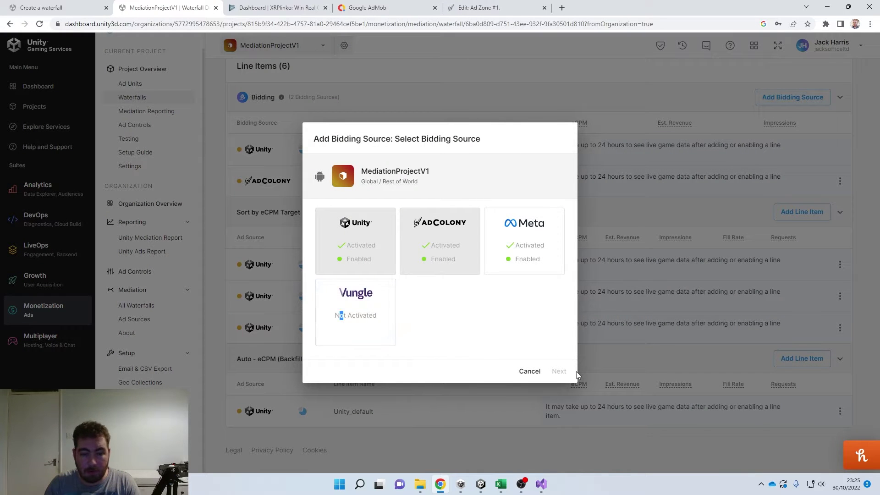
{"action": "left_click", "coordinate": [377, 317]}
{"action": "left_click", "coordinate": [559, 370]}
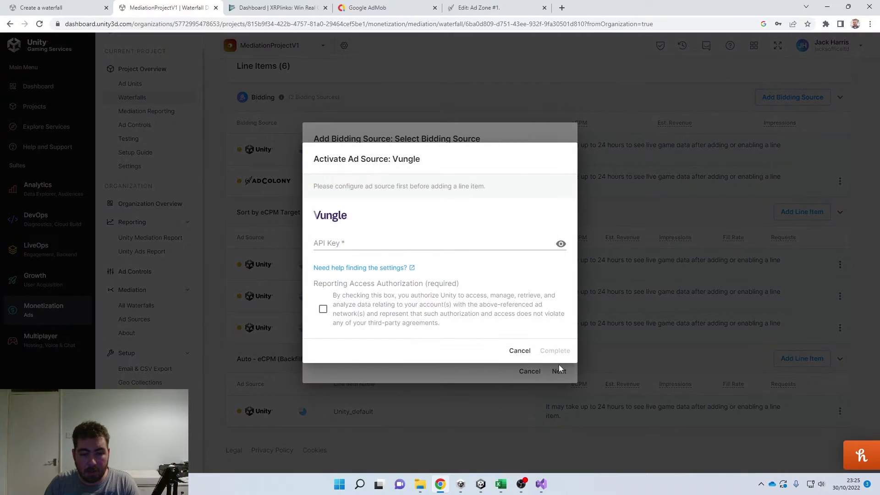
{"action": "left_click", "coordinate": [522, 351]}
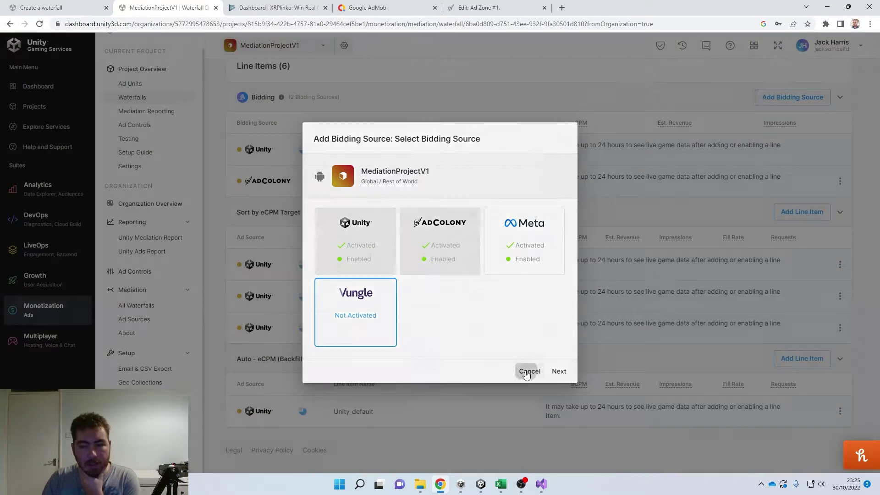
Step: Cancel adding another bidding source and check which actions the Unity_RV_High line item offers
{"action": "left_click", "coordinate": [529, 372]}
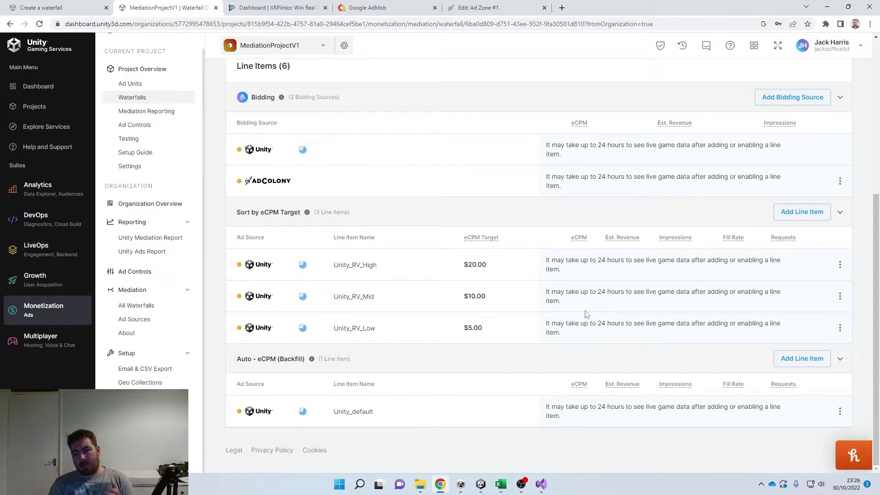
{"action": "left_click", "coordinate": [841, 265]}
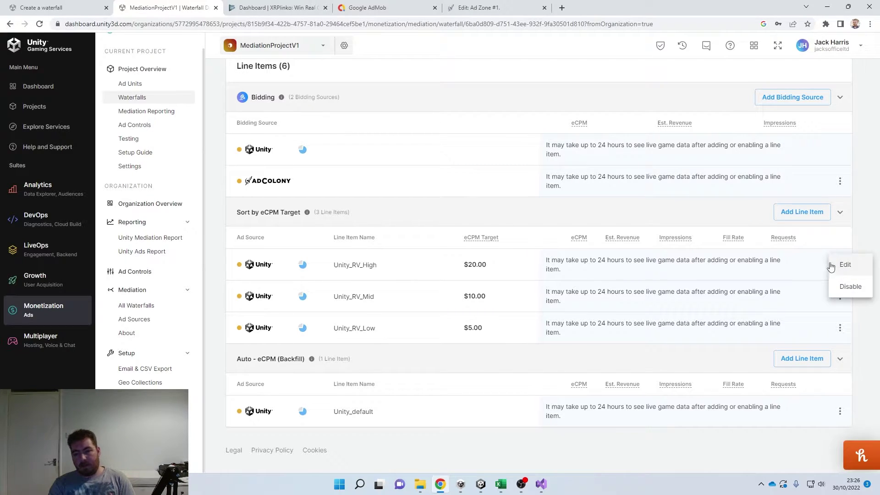
{"action": "left_click", "coordinate": [534, 284]}
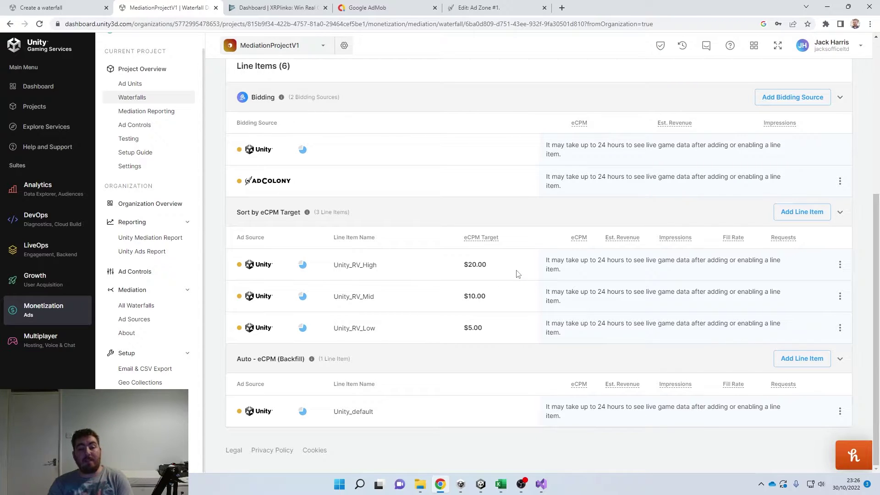
Step: Read the target eCPM example in Unity's Waterfall best practices documentation, and return to the MediationProjectV1 waterfall
{"action": "left_click", "coordinate": [85, 5]}
{"action": "scroll", "coordinate": [266, 318], "scroll_direction": "down", "scroll_amount": 5}
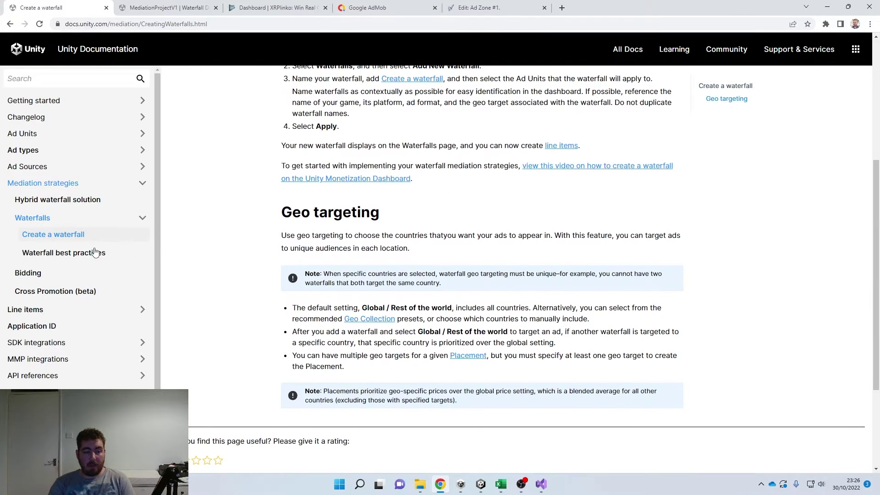
{"action": "left_click", "coordinate": [71, 254]}
{"action": "scroll", "coordinate": [257, 275], "scroll_direction": "down", "scroll_amount": 10}
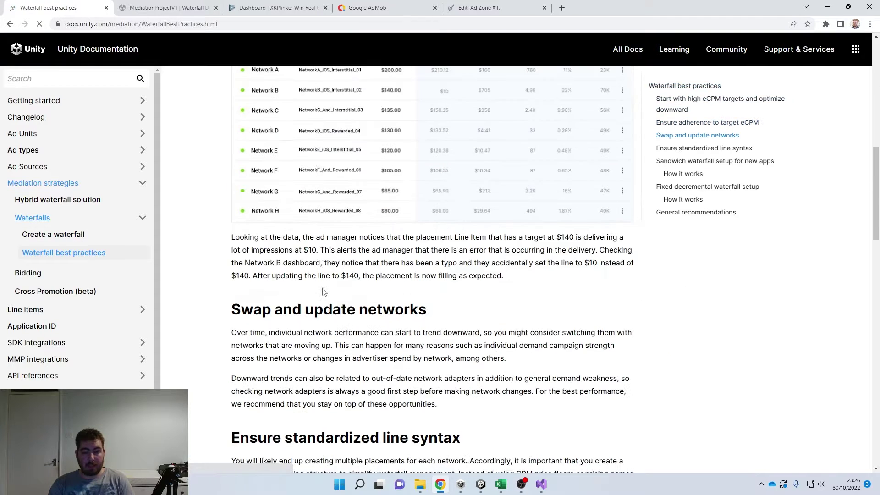
{"action": "scroll", "coordinate": [324, 292], "scroll_direction": "up", "scroll_amount": 3}
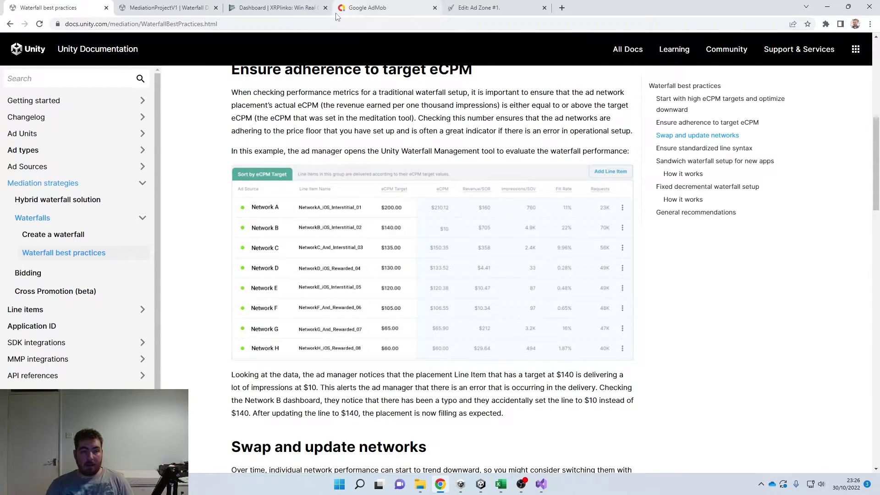
{"action": "left_click", "coordinate": [184, 9]}
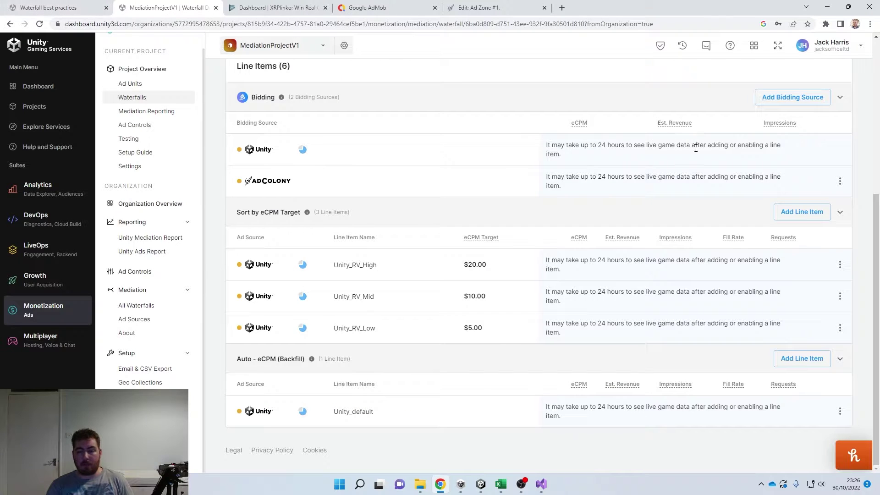
{"action": "left_click", "coordinate": [792, 204]}
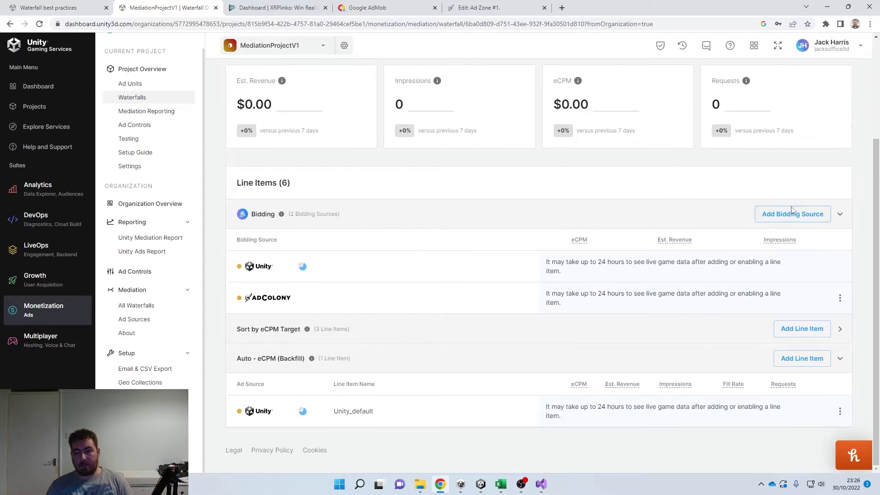
{"action": "left_click", "coordinate": [720, 340]}
{"action": "left_click", "coordinate": [799, 329]}
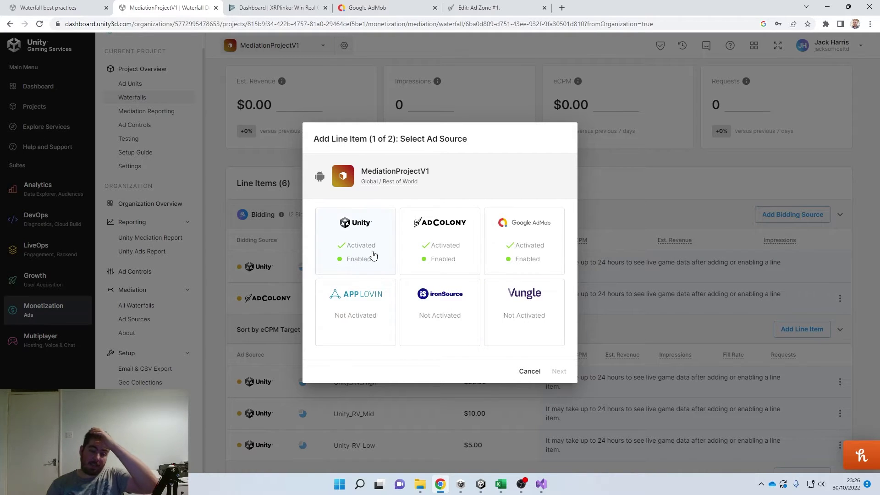
{"action": "left_click", "coordinate": [529, 372]}
{"action": "scroll", "coordinate": [508, 350], "scroll_direction": "down", "scroll_amount": 3}
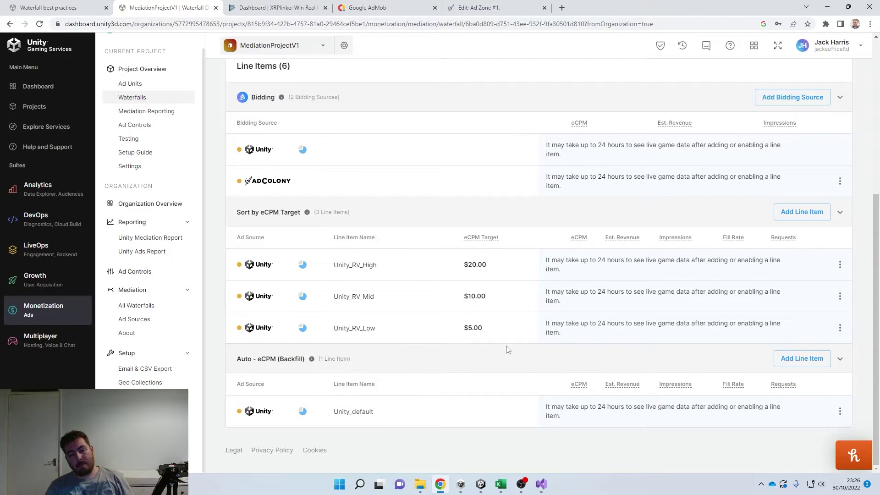
Step: Start a Google AdMob line item under Sort by eCPM Target, named Admob_High with an eCPM target of $50
{"action": "left_click", "coordinate": [800, 215]}
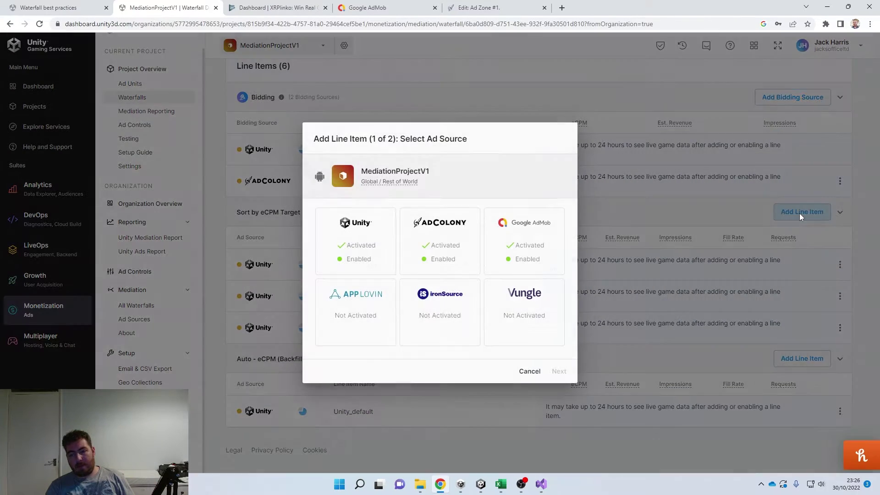
{"action": "left_click", "coordinate": [539, 249]}
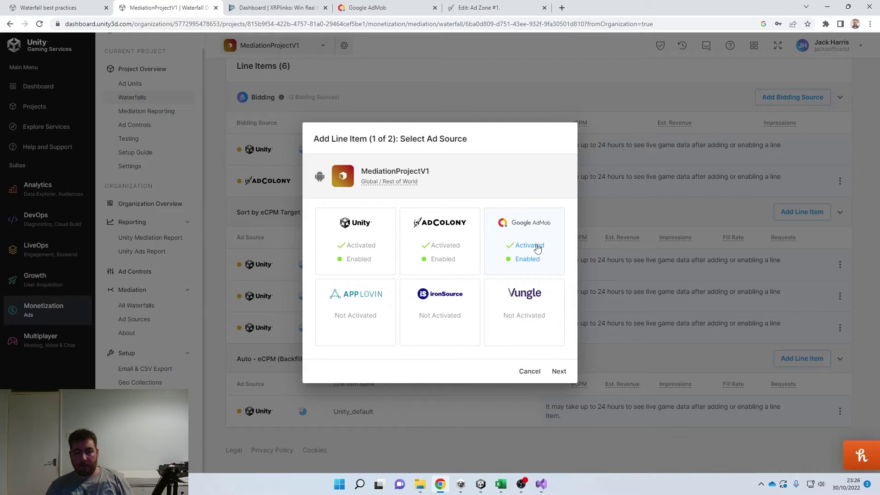
{"action": "left_click", "coordinate": [559, 372]}
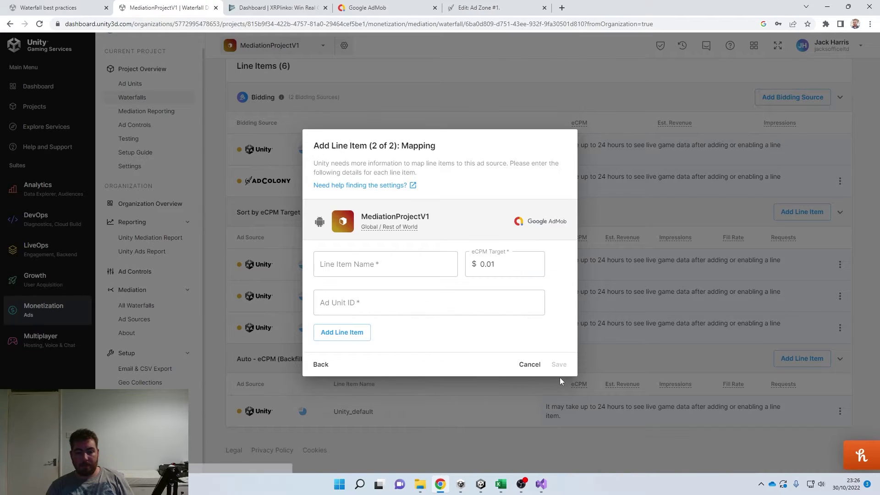
{"action": "left_click", "coordinate": [390, 263]}
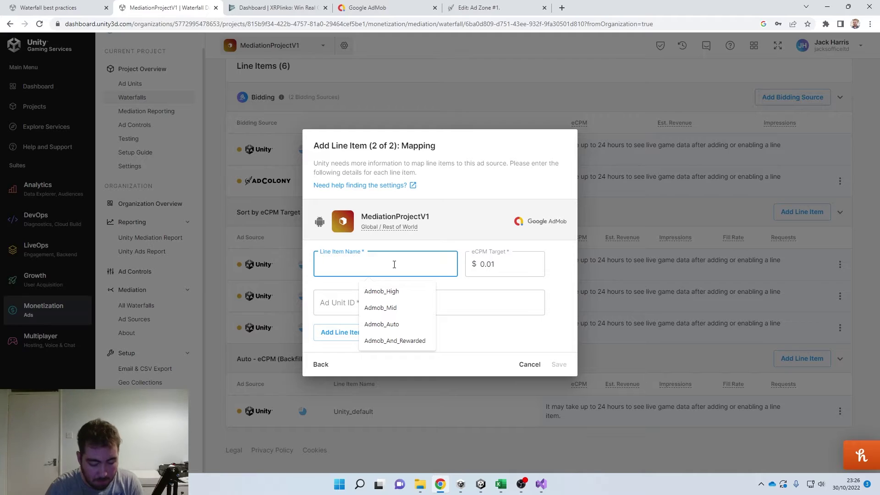
{"action": "left_click", "coordinate": [394, 292]}
{"action": "left_click", "coordinate": [511, 266]}
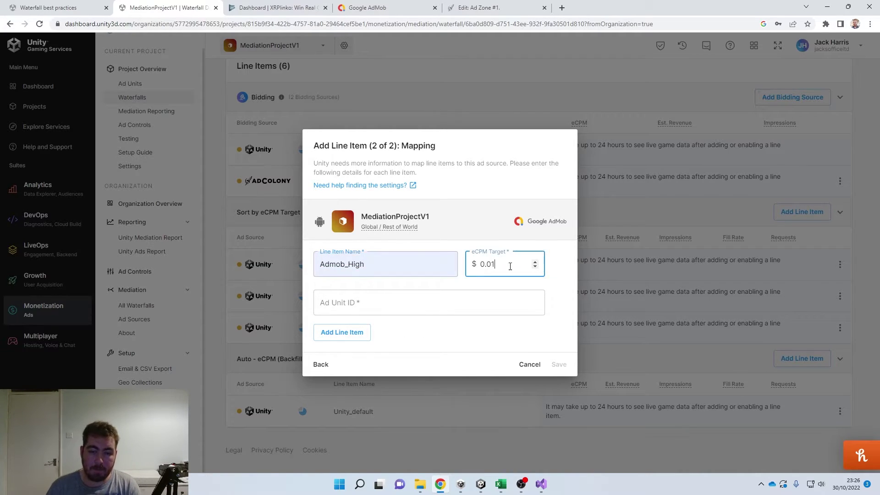
{"action": "key", "text": "ctrl+a"}
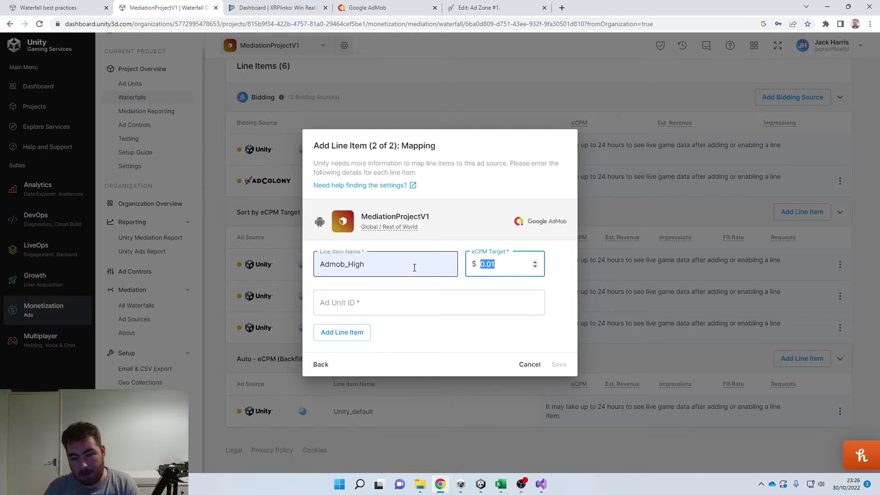
{"action": "type", "text": "50"}
{"action": "key", "text": "Tab"}
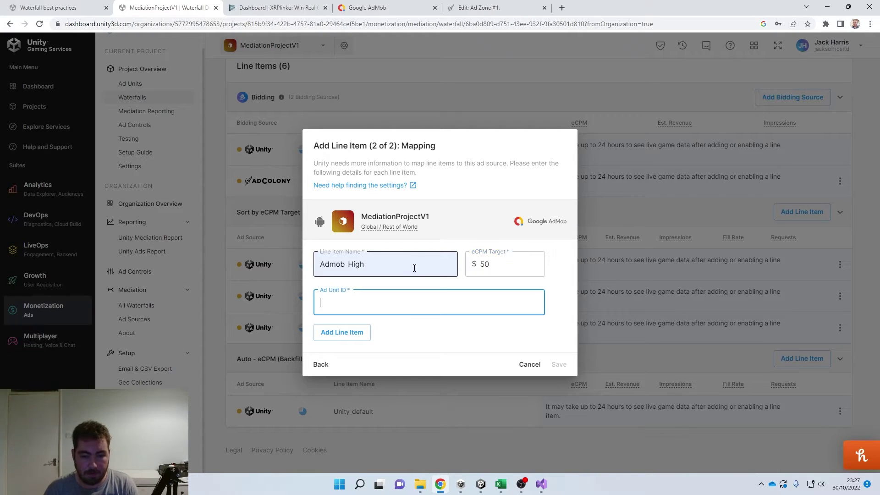
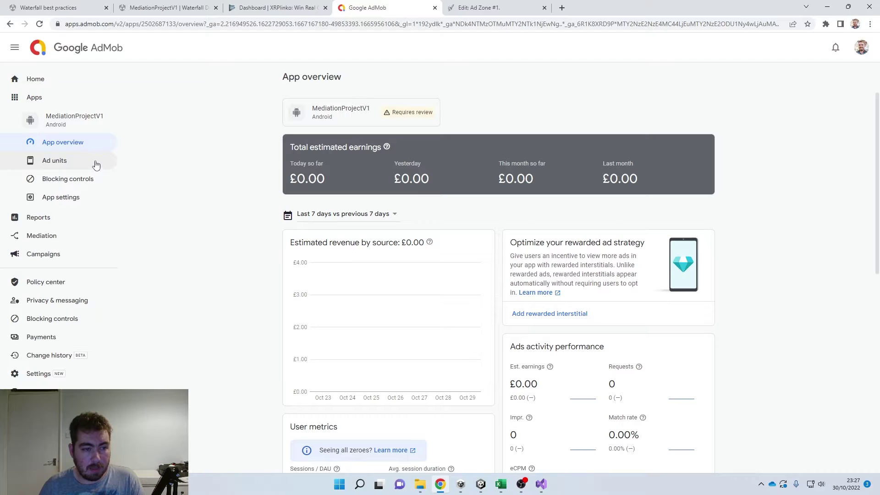
Step: Remove the AdReward ad unit from MediationProjectV1 in Google AdMob
{"action": "left_click", "coordinate": [93, 166]}
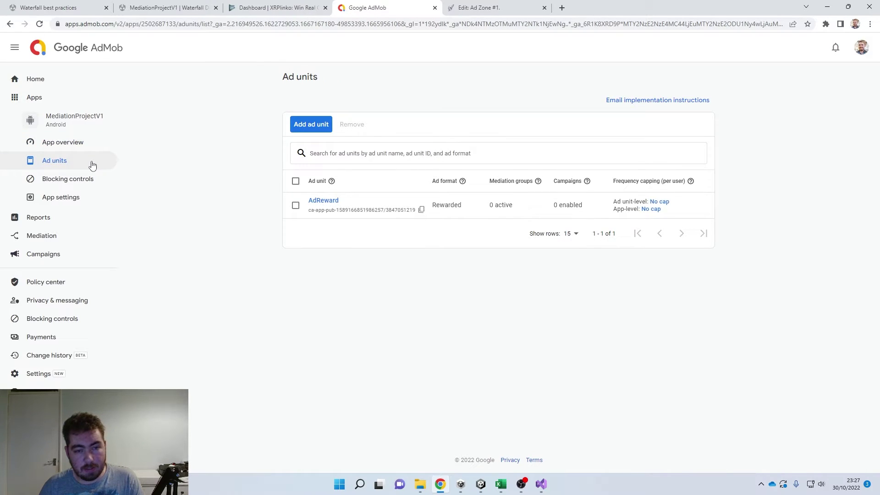
{"action": "left_click", "coordinate": [295, 206]}
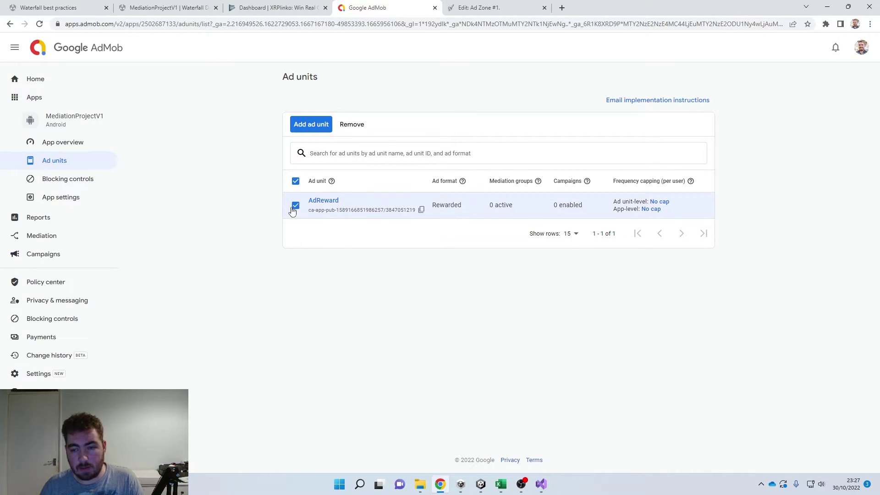
{"action": "left_click", "coordinate": [352, 125]}
{"action": "left_click", "coordinate": [518, 309]}
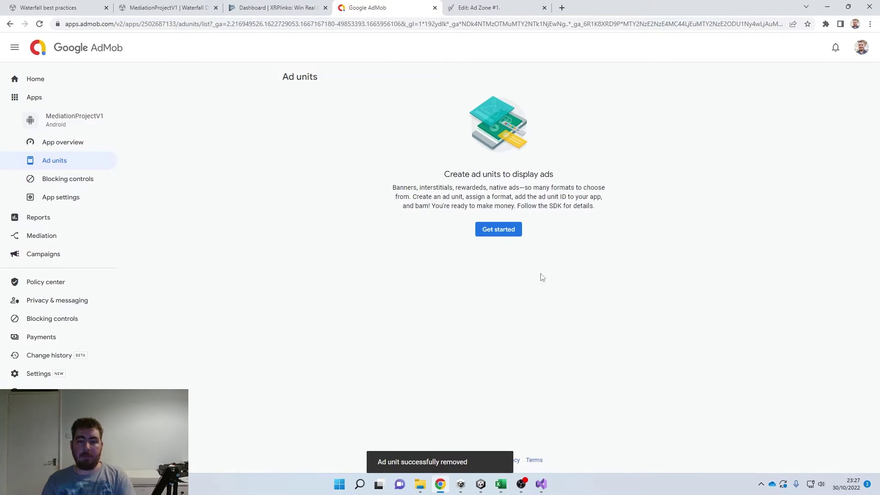
Step: Create a rewarded ad unit named Test_Andr_Rewareded in AdMob, keeping the default reward and advanced settings
{"action": "left_click", "coordinate": [503, 232]}
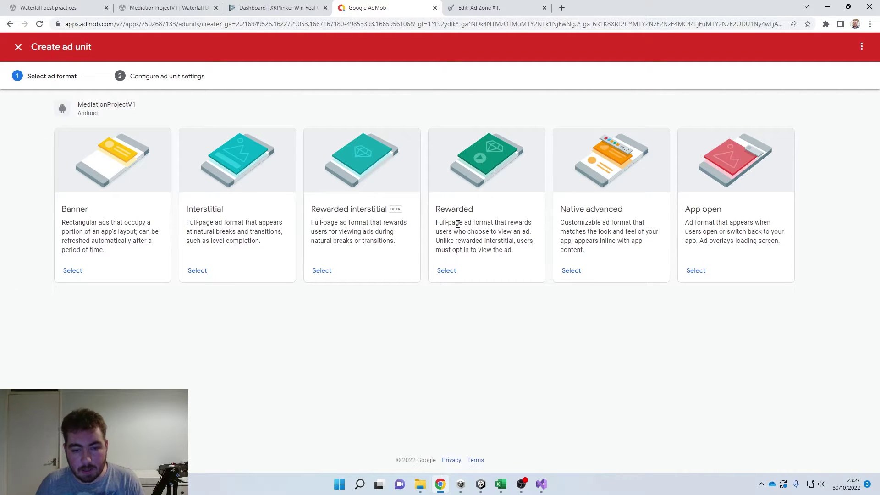
{"action": "left_click", "coordinate": [445, 271]}
{"action": "left_click", "coordinate": [407, 178]}
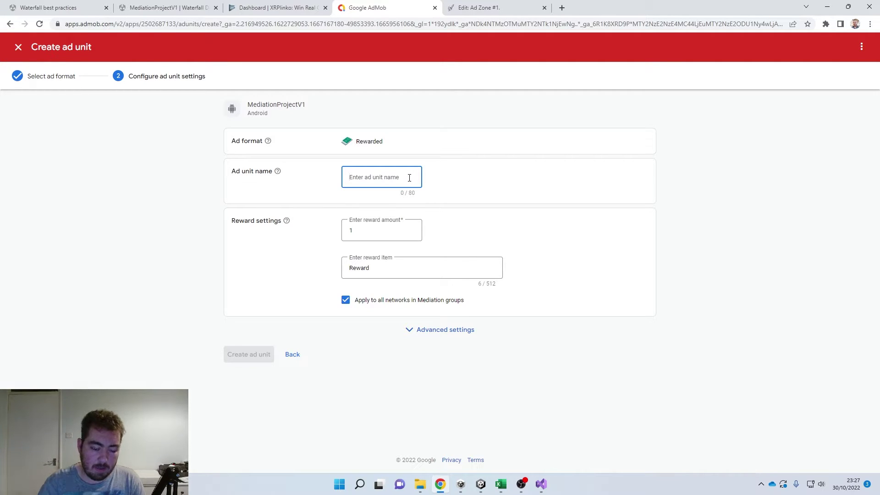
{"action": "type", "text": "Test_And"}
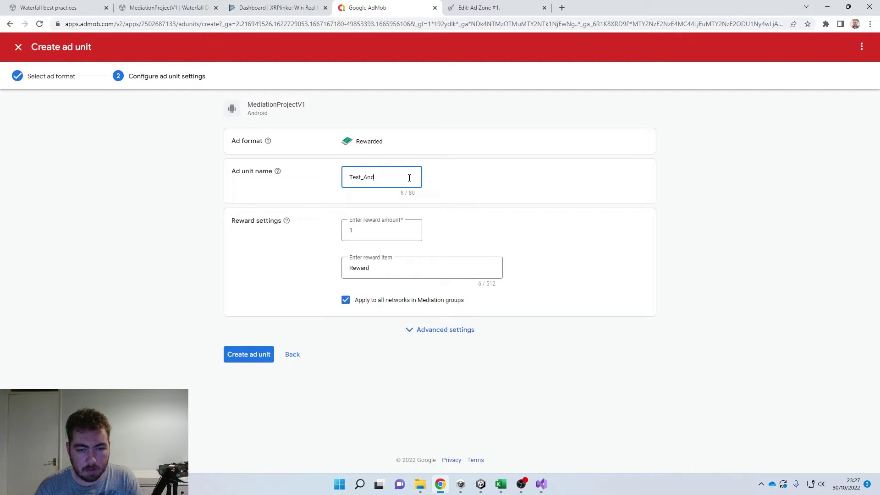
{"action": "type", "text": "r_Rewarded_"}
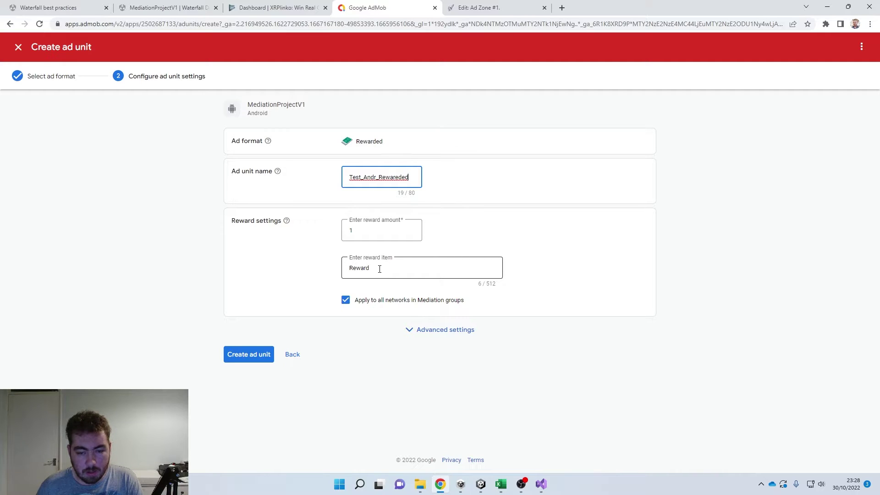
{"action": "left_click", "coordinate": [443, 330]}
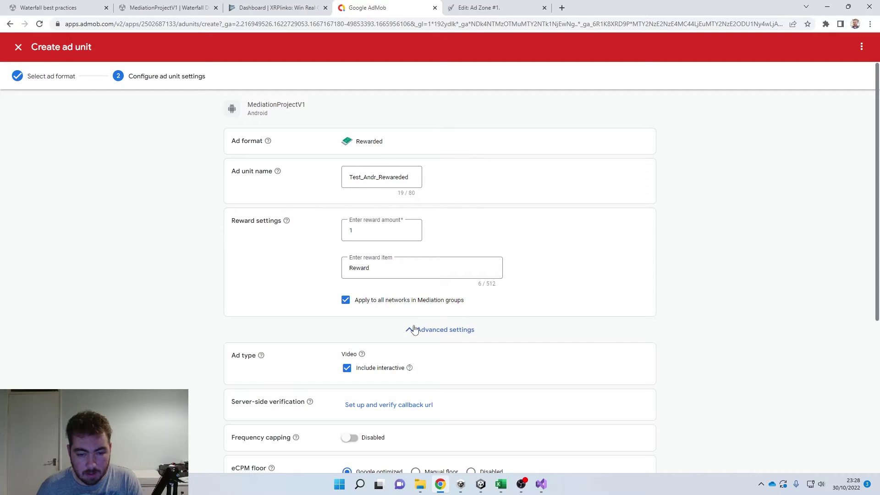
{"action": "scroll", "coordinate": [414, 330], "scroll_direction": "down", "scroll_amount": 5}
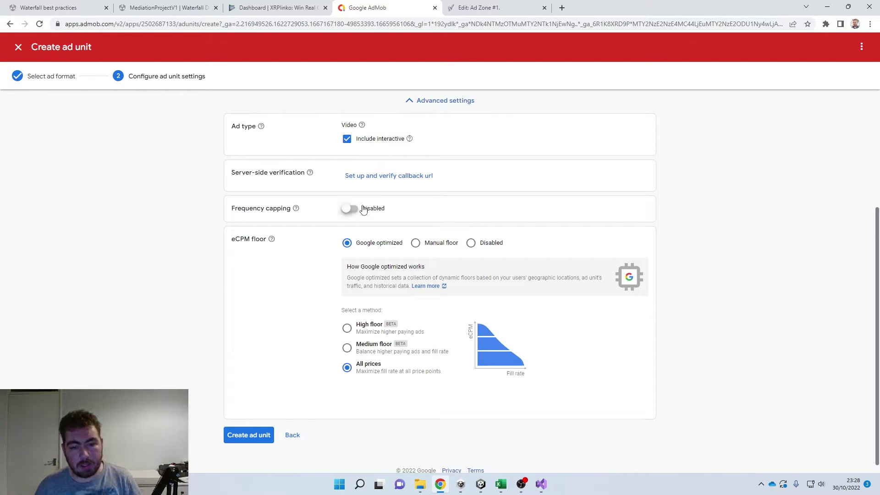
{"action": "left_click", "coordinate": [247, 435]}
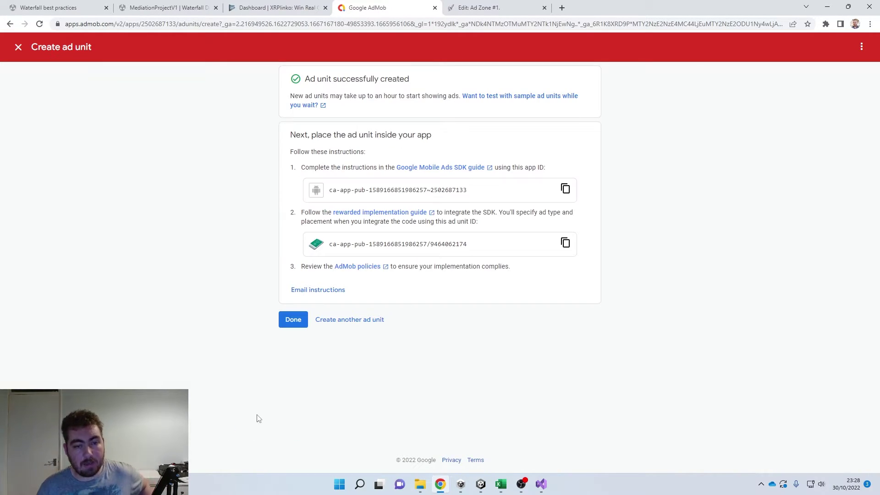
Step: Copy the AdMob app ID into the Ad Unit ID of Unity's Admob_High line item and save the line item
{"action": "left_click_drag", "start_coordinate": [332, 190], "coordinate": [490, 200]}
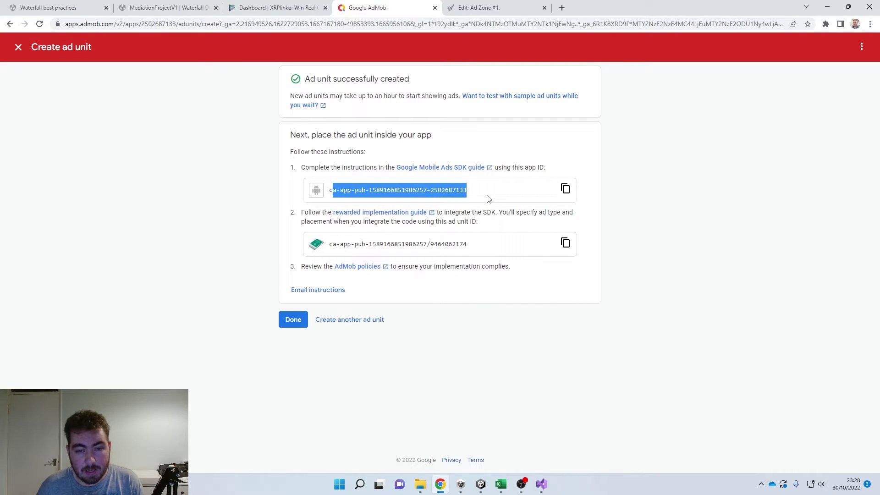
{"action": "left_click", "coordinate": [488, 198]}
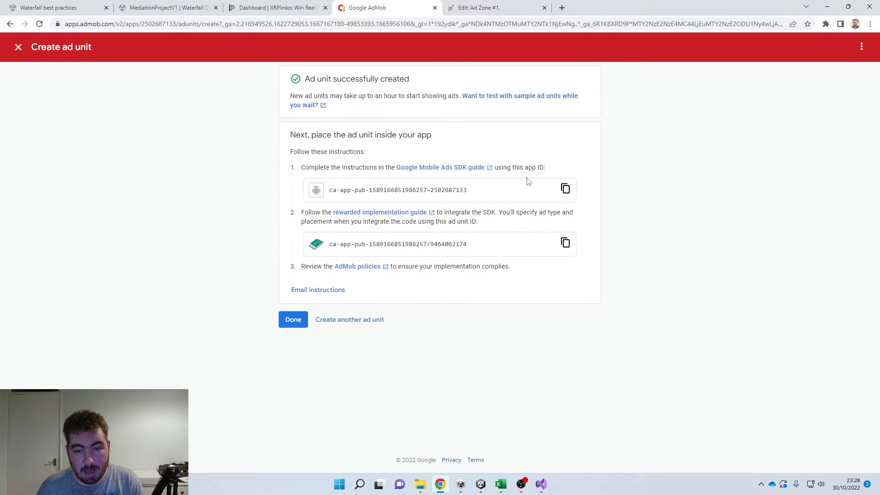
{"action": "left_click", "coordinate": [566, 191]}
{"action": "left_click", "coordinate": [48, 8]}
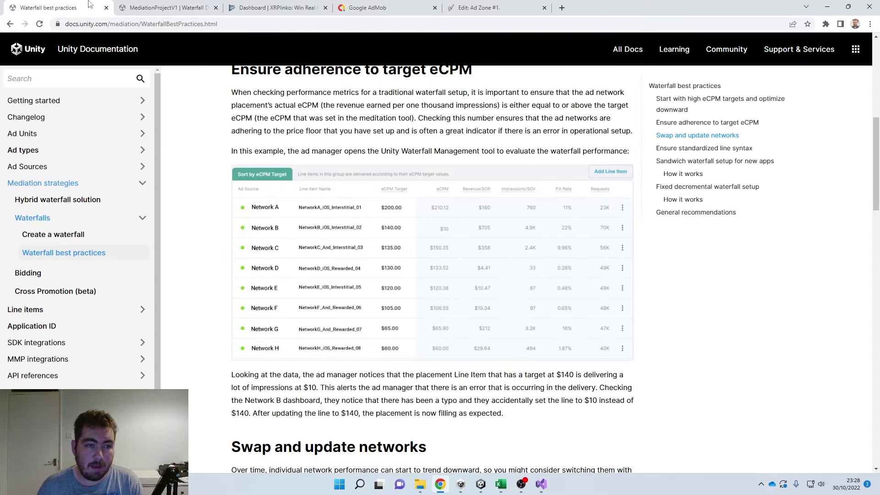
{"action": "left_click", "coordinate": [166, 8]}
{"action": "left_click", "coordinate": [412, 308]}
{"action": "key", "text": "ctrl+v"}
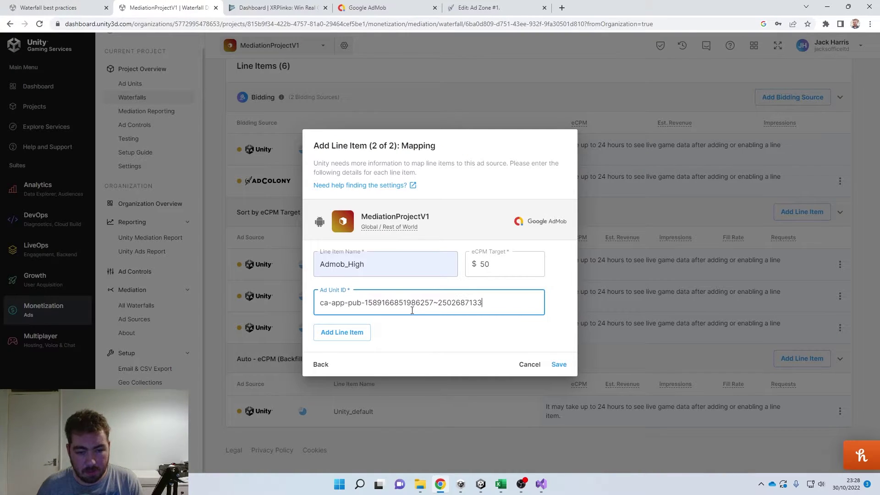
{"action": "left_click", "coordinate": [559, 365]}
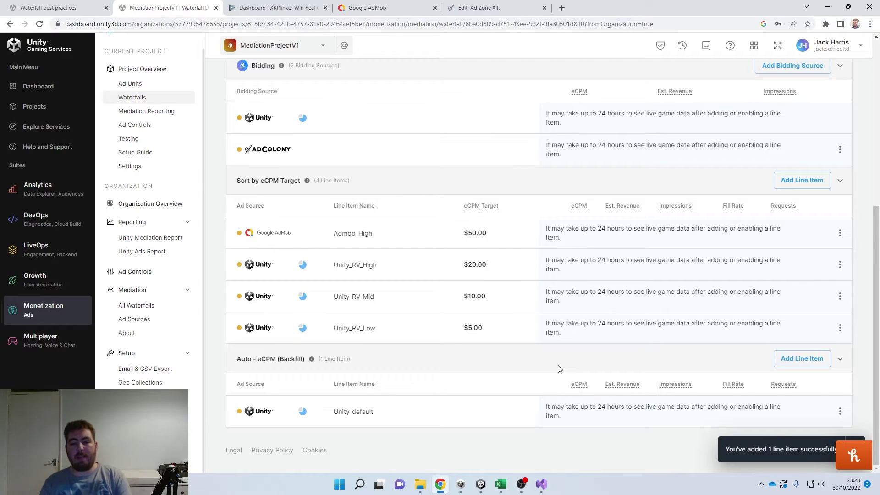
{"action": "left_click_drag", "start_coordinate": [606, 246], "coordinate": [245, 226]}
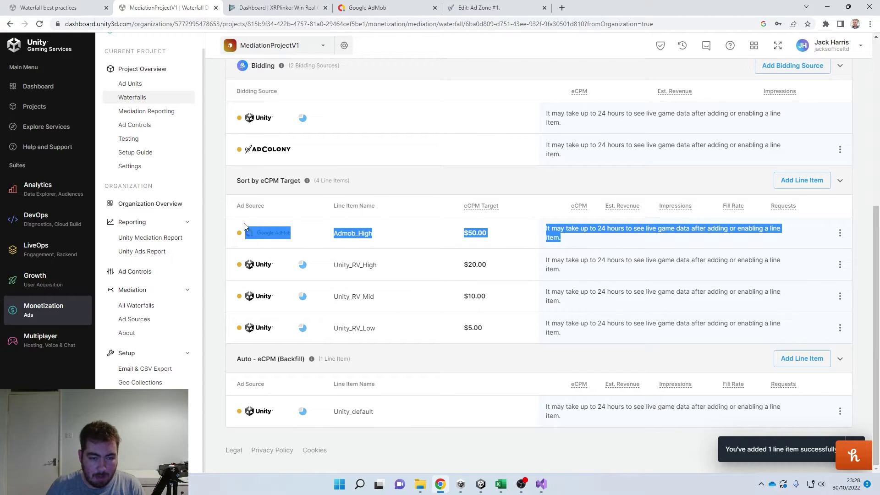
{"action": "left_click", "coordinate": [806, 181]}
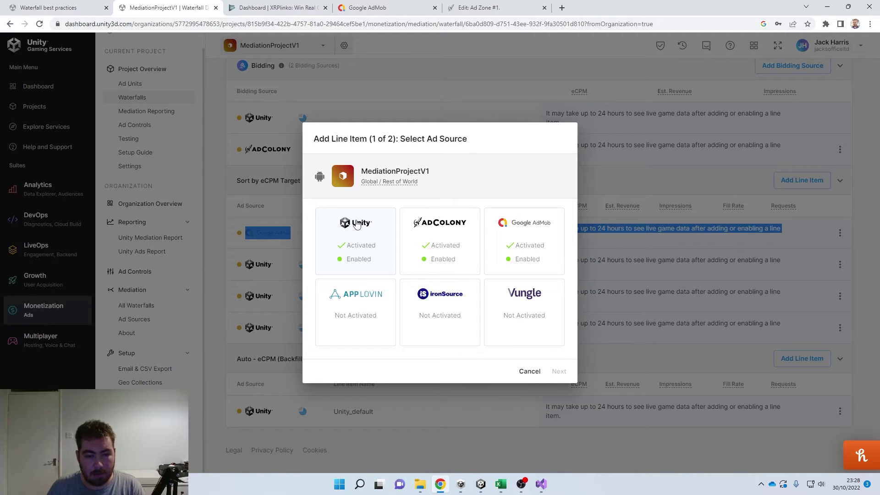
{"action": "left_click", "coordinate": [530, 372]}
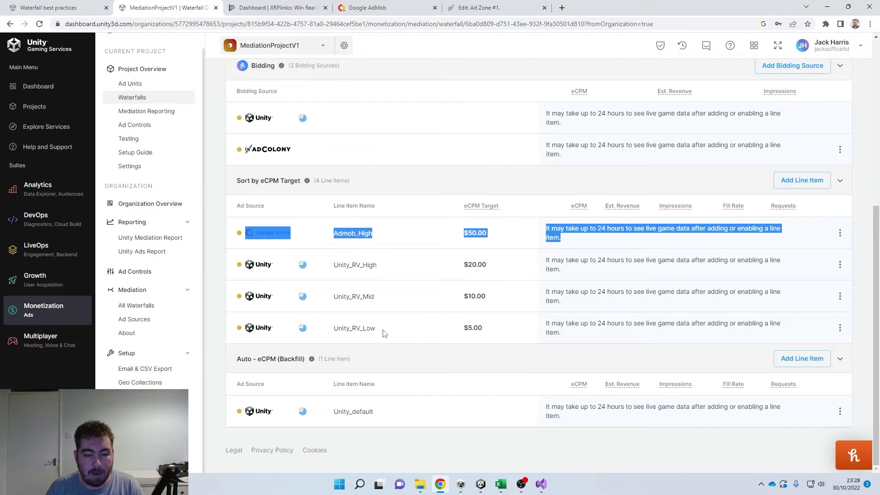
Step: Review the eCPM target example in Unity's Waterfall best practices documentation and return to the MediationProjectV1 waterfall
{"action": "left_click", "coordinate": [45, 8]}
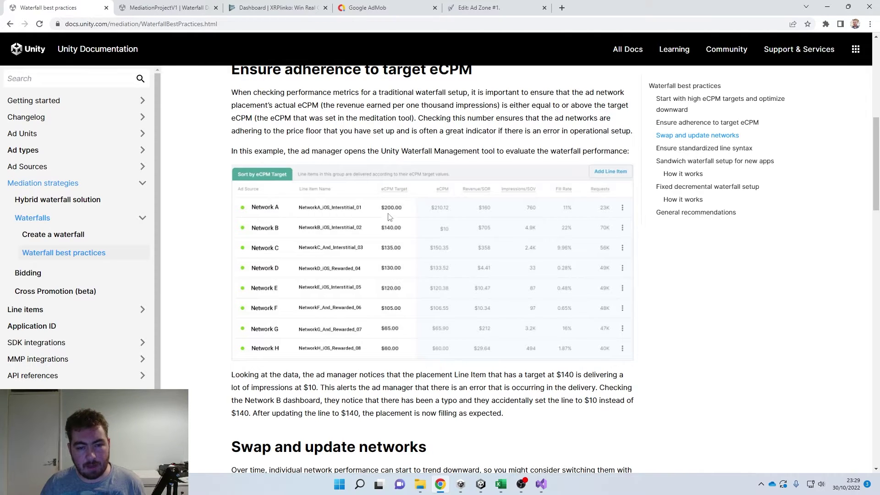
{"action": "scroll", "coordinate": [389, 229], "scroll_direction": "down", "scroll_amount": 3}
{"action": "scroll", "coordinate": [389, 228], "scroll_direction": "up", "scroll_amount": 3}
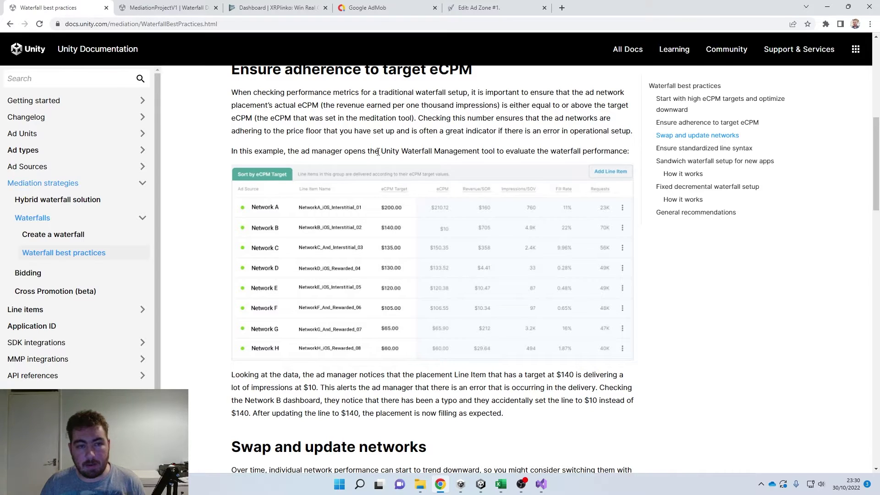
{"action": "left_click", "coordinate": [147, 7]}
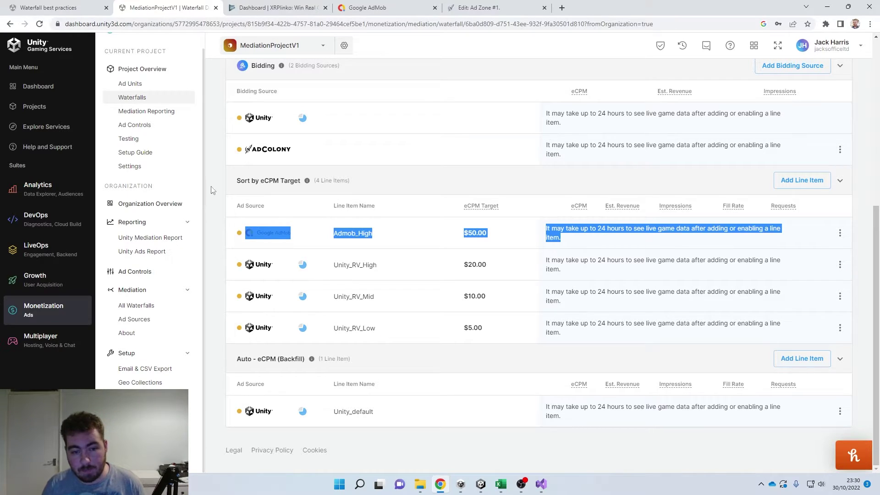
{"action": "left_click", "coordinate": [475, 258]}
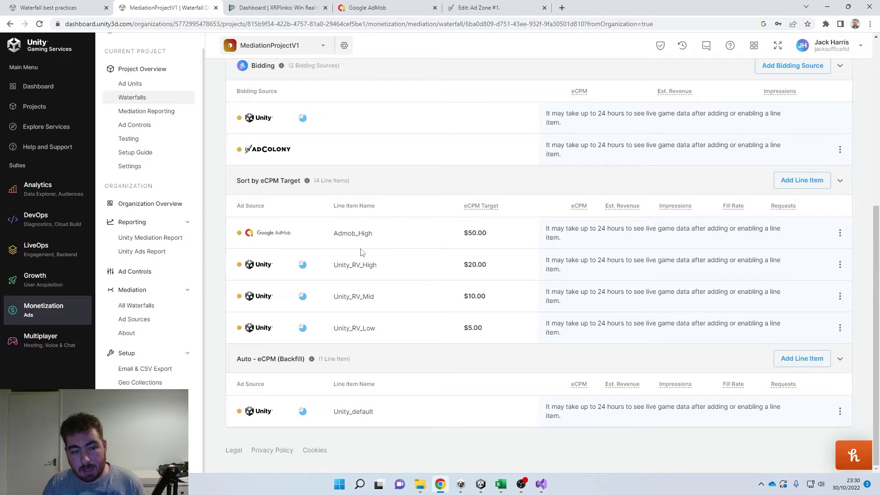
Step: Set up a Google AdMob line item named Admob_Mid with a $30 eCPM target and try to save it with the copied app ID
{"action": "left_click", "coordinate": [809, 188]}
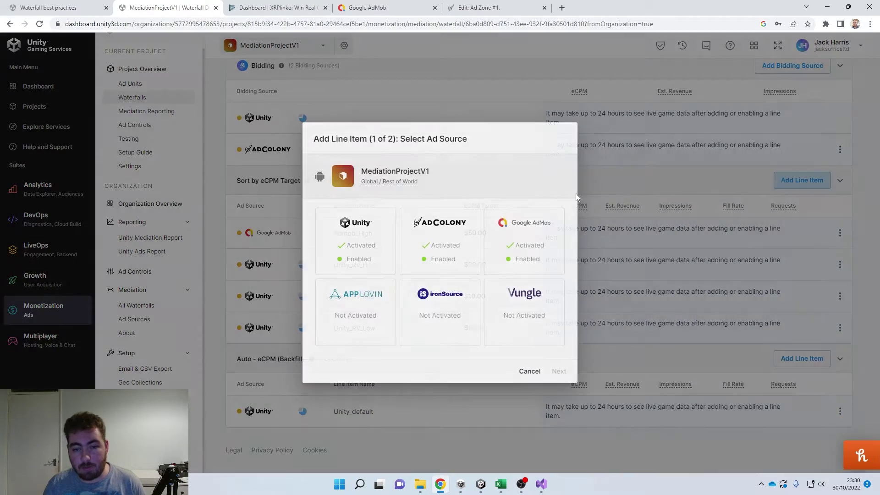
{"action": "key", "text": "Escape"}
{"action": "left_click", "coordinate": [824, 188]}
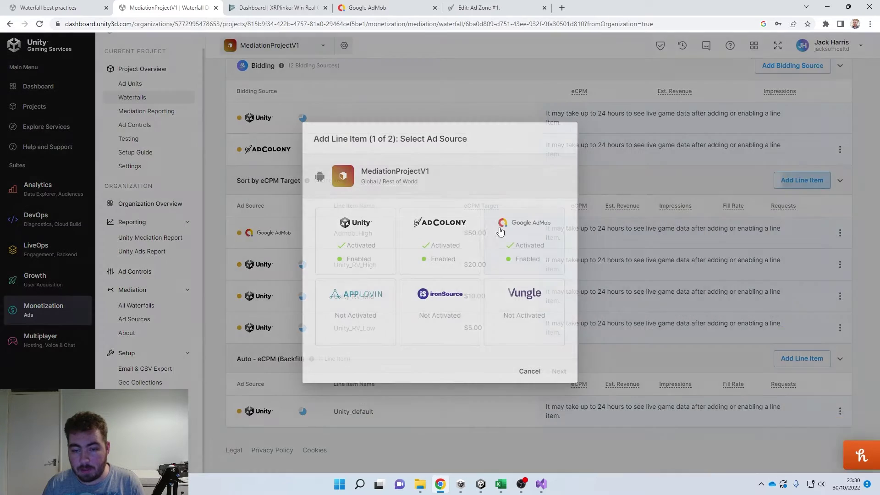
{"action": "left_click", "coordinate": [542, 246]}
{"action": "left_click", "coordinate": [559, 372]}
{"action": "left_click", "coordinate": [394, 302]}
{"action": "key", "text": "ctrl+v"}
{"action": "left_click", "coordinate": [398, 263]}
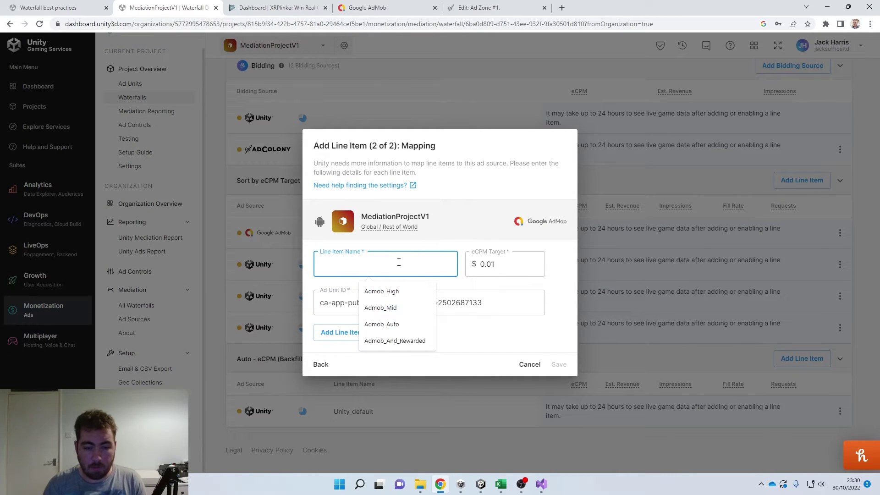
{"action": "left_click", "coordinate": [394, 309]}
{"action": "key", "text": "Tab"}
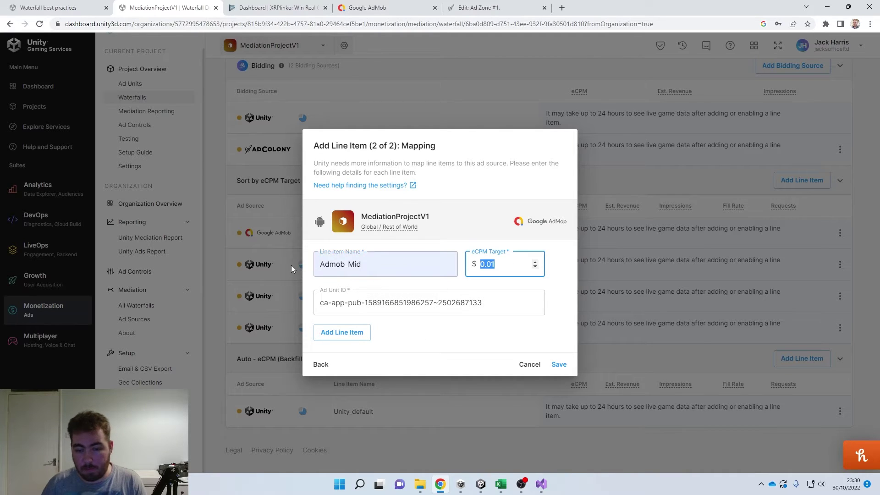
{"action": "type", "text": "30"}
{"action": "left_click", "coordinate": [559, 364]}
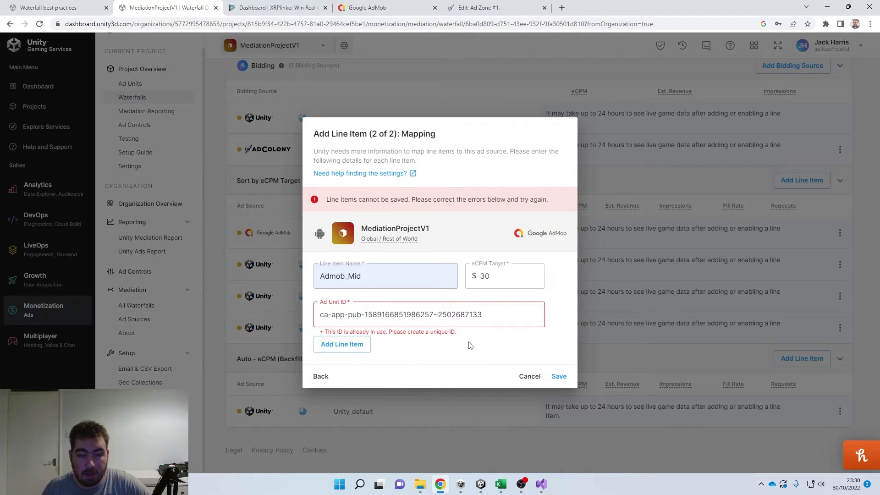
Step: Create a second rewarded ad unit named Test_reward2 in AdMob, keeping the default reward settings
{"action": "left_click", "coordinate": [362, 8]}
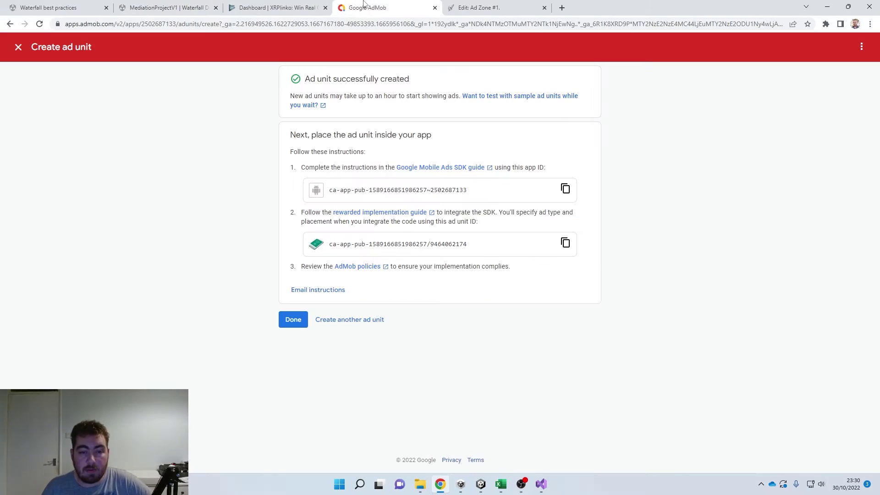
{"action": "left_click", "coordinate": [293, 320]}
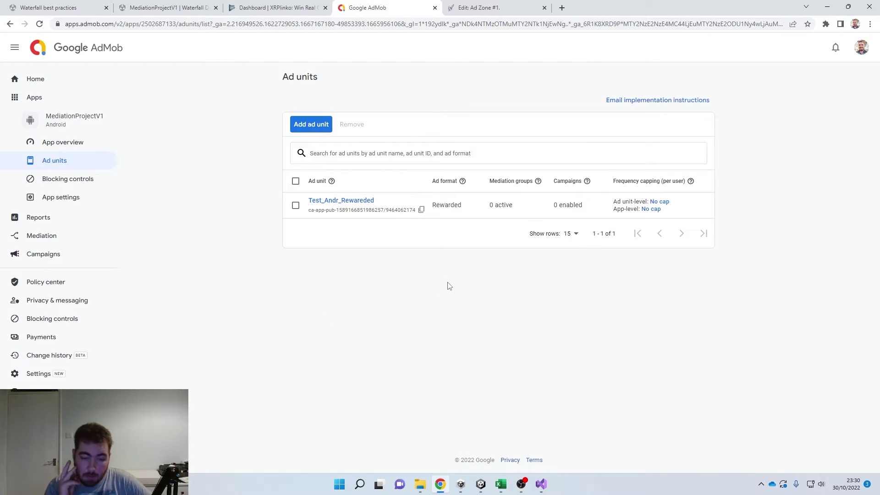
{"action": "left_click", "coordinate": [322, 130]}
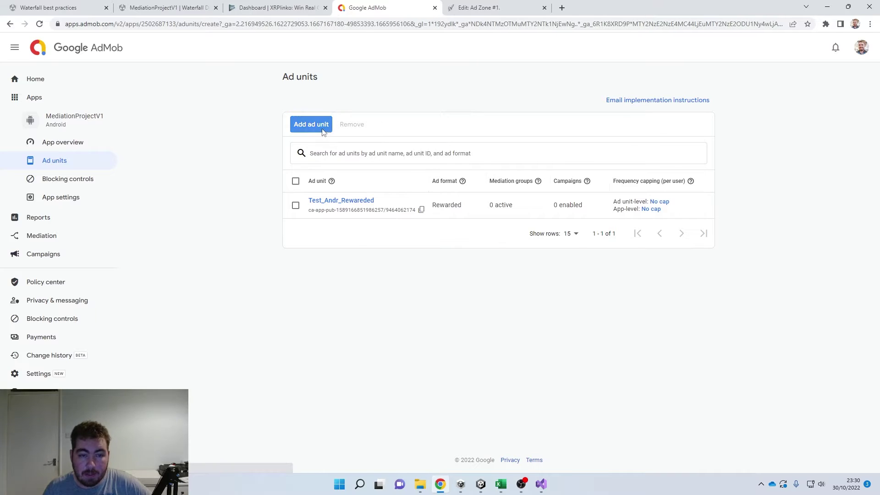
{"action": "left_click", "coordinate": [447, 271]}
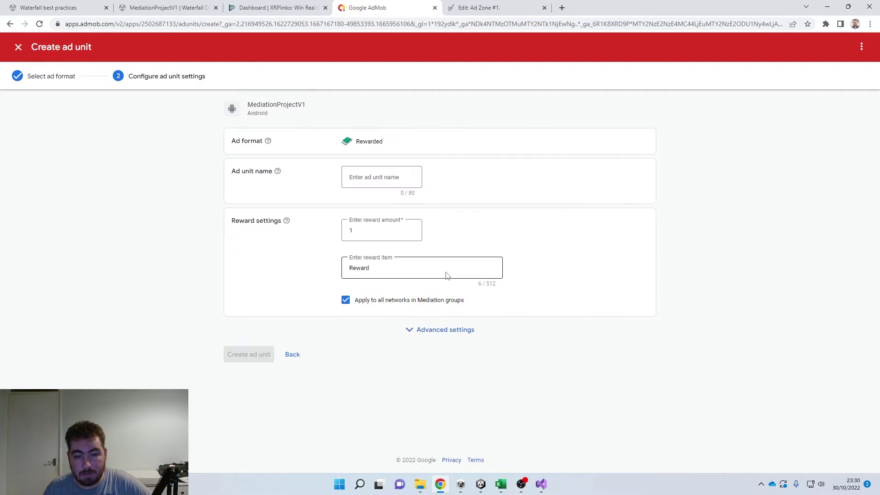
{"action": "left_click", "coordinate": [394, 178]}
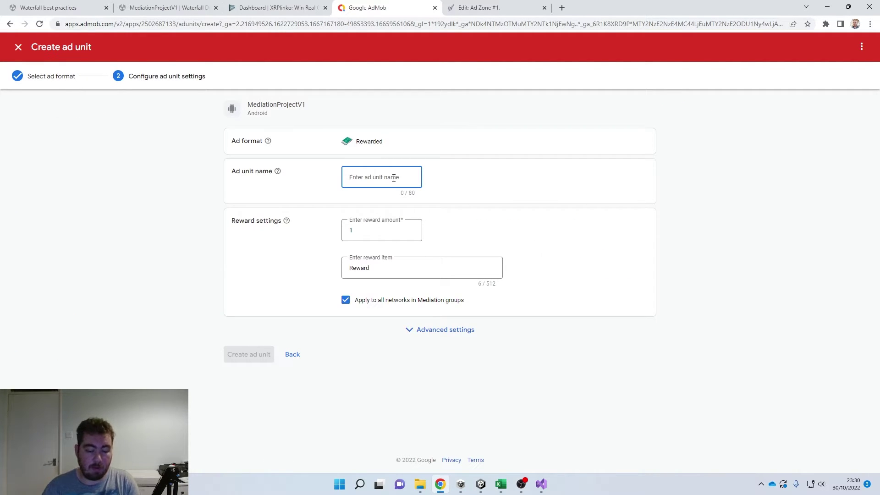
{"action": "type", "text": "Test_reward2"}
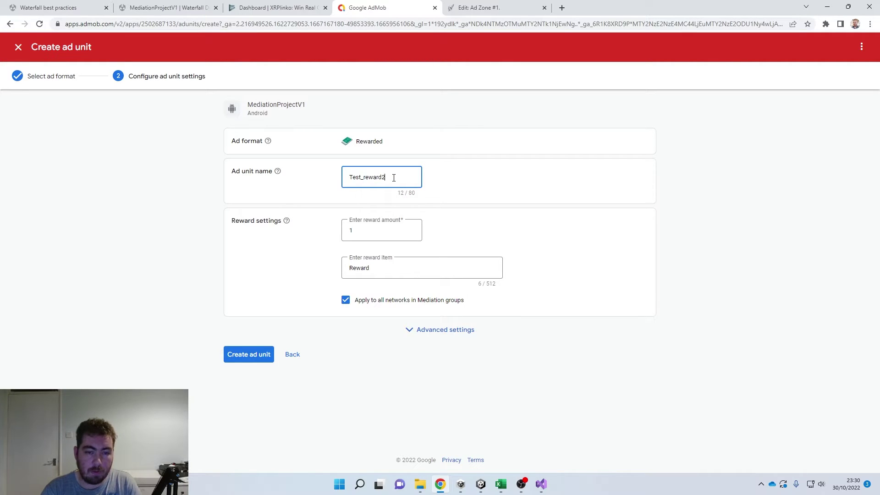
{"action": "left_click", "coordinate": [248, 354]}
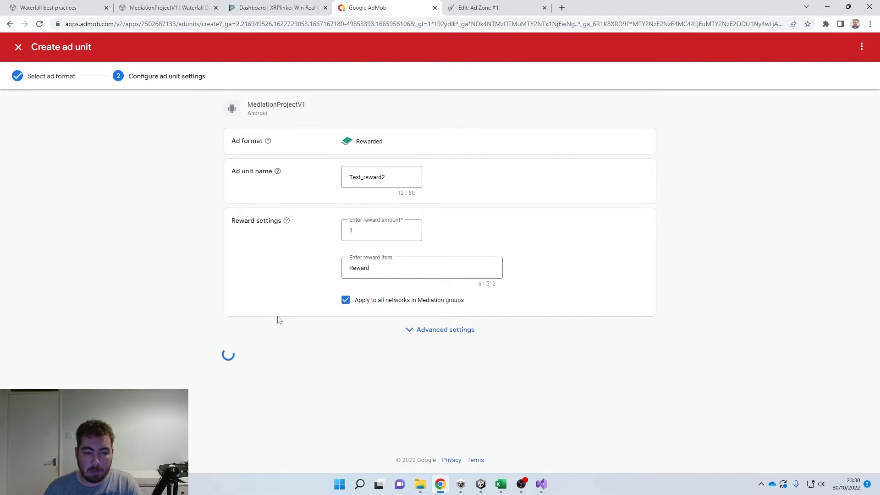
Step: Try to save Unity's Admob_Mid line item with the app ID copied from AdMob's ad unit confirmation page
{"action": "left_click", "coordinate": [565, 188]}
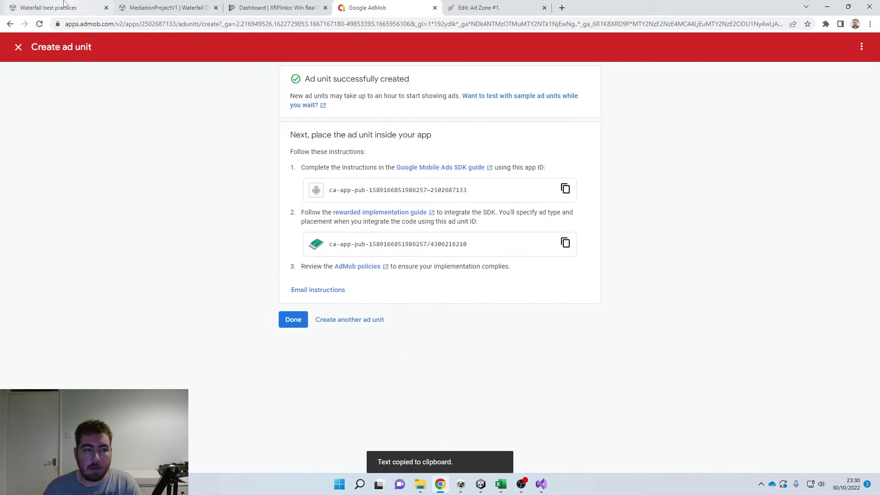
{"action": "left_click", "coordinate": [69, 8]}
{"action": "left_click", "coordinate": [194, 4]}
{"action": "triple_click", "coordinate": [452, 327]}
{"action": "key", "text": "ctrl+v"}
{"action": "left_click", "coordinate": [556, 376]}
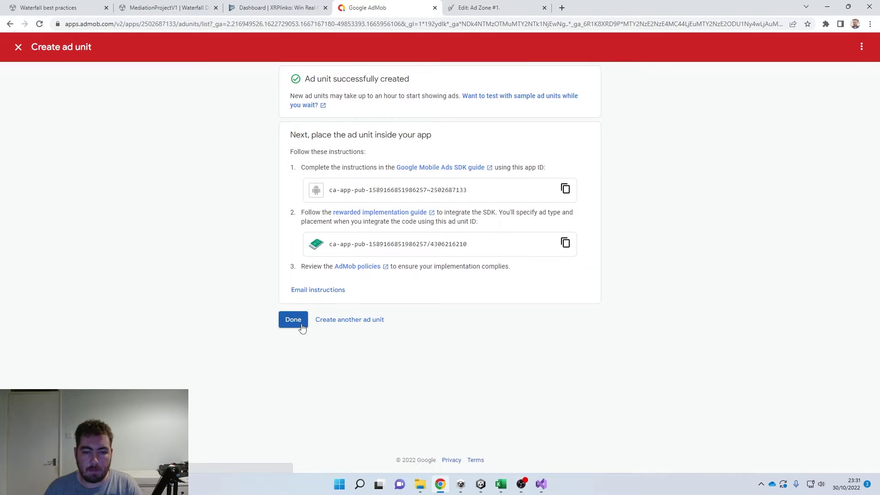
Step: Copy the Test_reward2 ad unit ID from AdMob into the Ad Unit ID of Unity's Admob_Mid line item and save it
{"action": "left_click", "coordinate": [279, 300]}
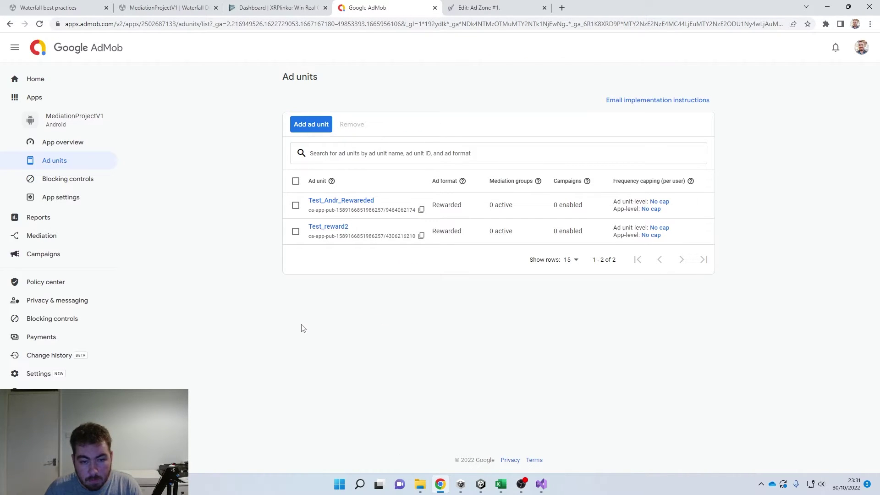
{"action": "left_click", "coordinate": [422, 235]}
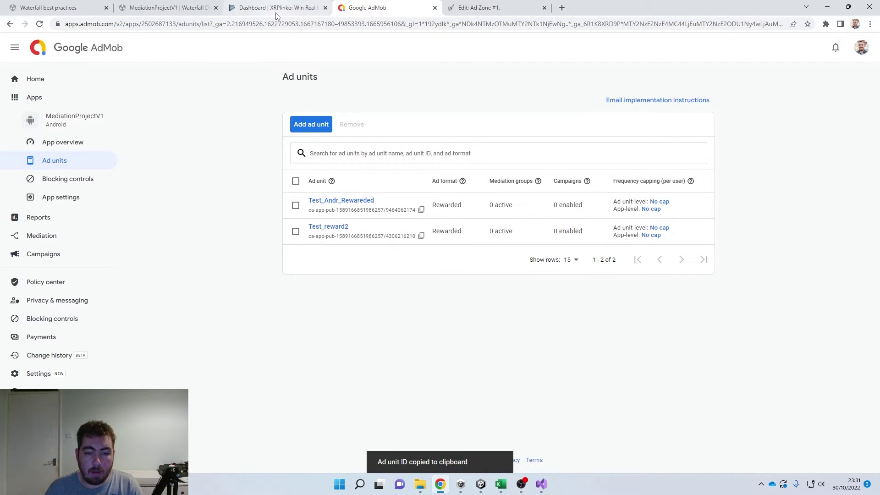
{"action": "left_click", "coordinate": [421, 236]}
{"action": "left_click", "coordinate": [139, 9]}
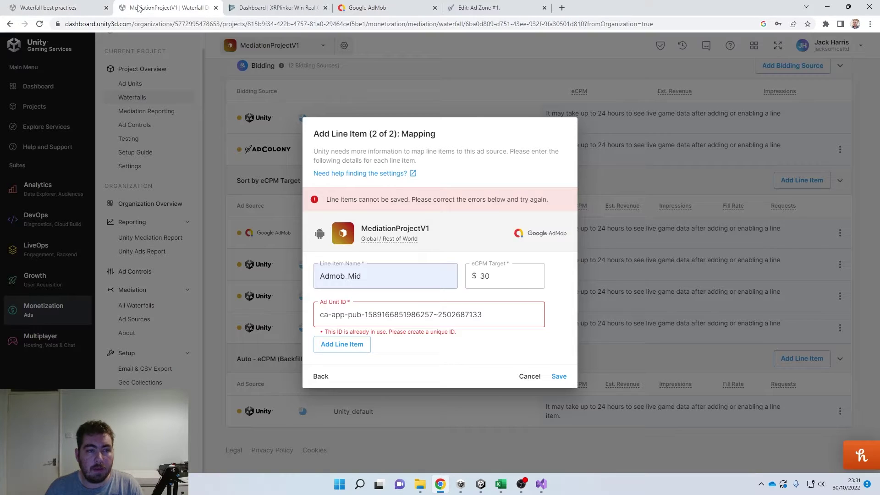
{"action": "key", "text": "ctrl+a"}
{"action": "key", "text": "ctrl+v"}
{"action": "left_click", "coordinate": [556, 378]}
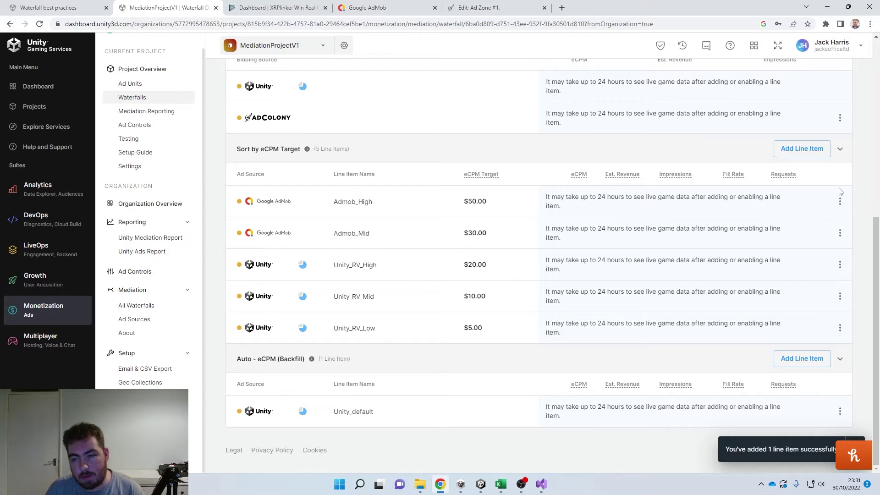
Step: Show the CSV upload and template options for the Andrioid_rewareded_test waterfall and view empty_template.csv in Excel
{"action": "left_click", "coordinate": [803, 150]}
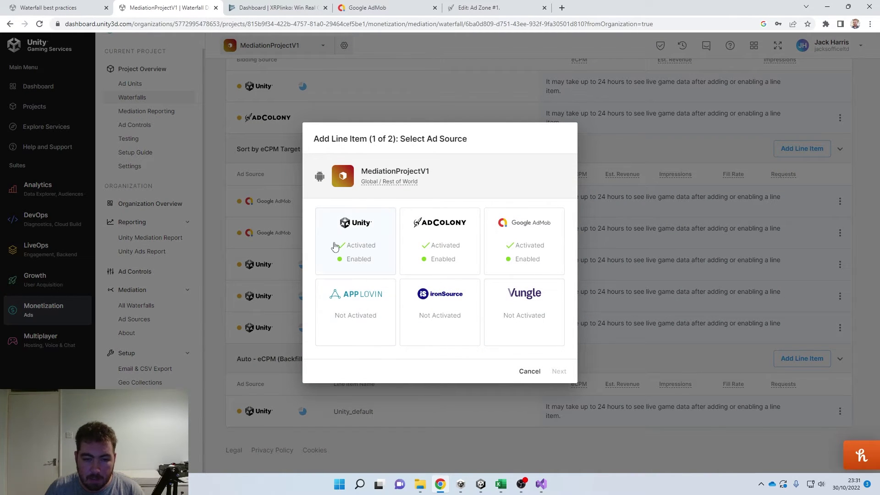
{"action": "left_click", "coordinate": [530, 372]}
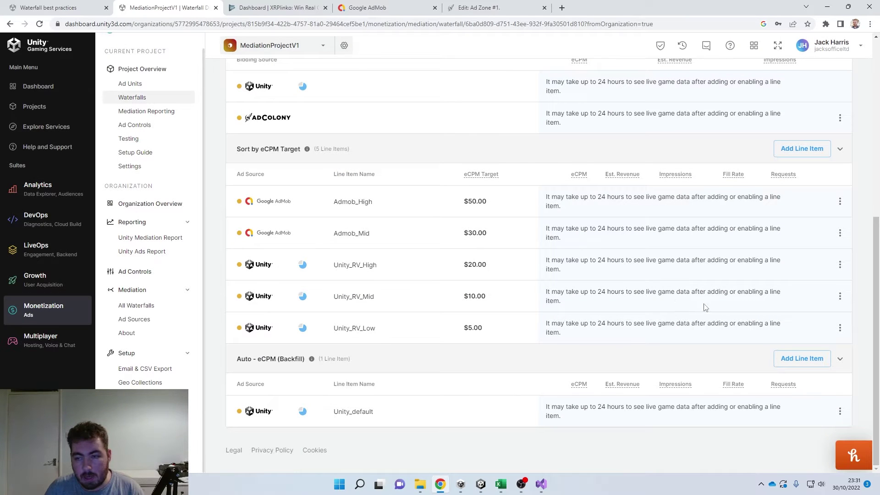
{"action": "scroll", "coordinate": [665, 301], "scroll_direction": "up", "scroll_amount": 7}
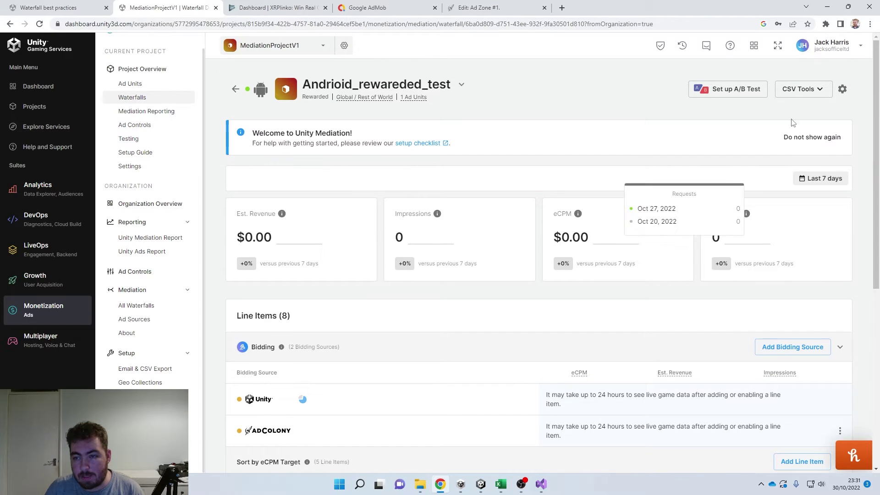
{"action": "left_click", "coordinate": [813, 90]}
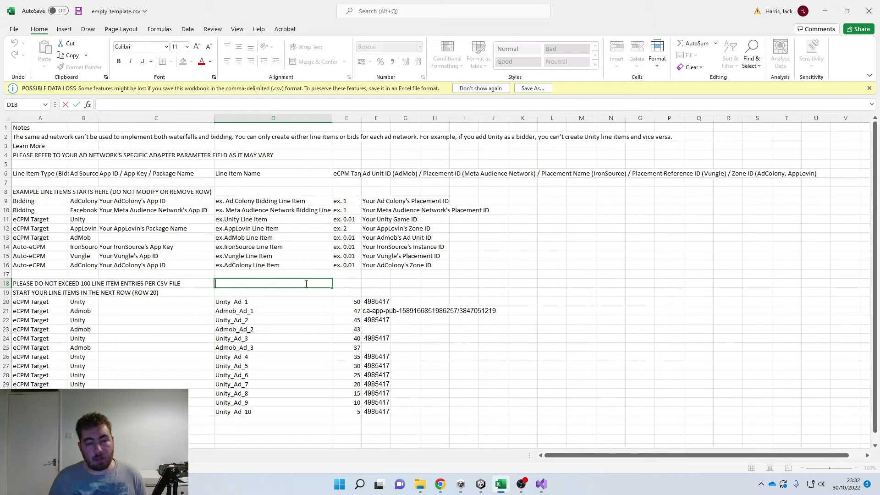
{"action": "left_click", "coordinate": [440, 484]}
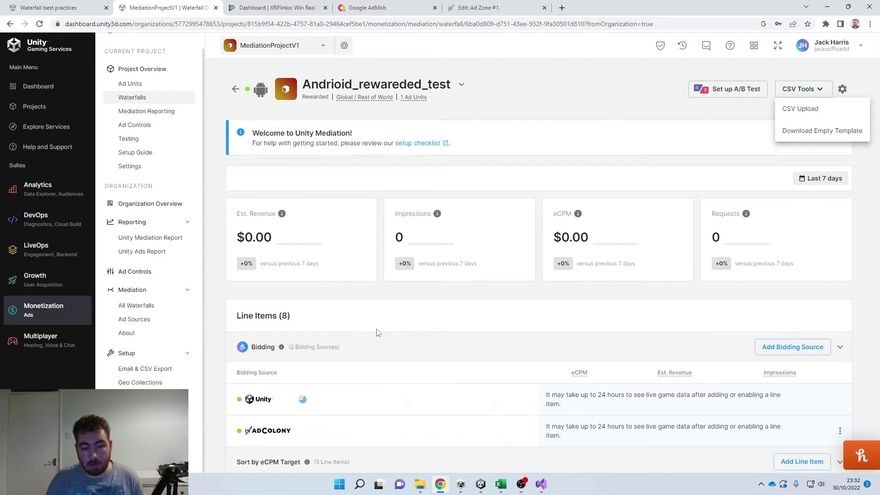
{"action": "scroll", "coordinate": [430, 356], "scroll_direction": "down", "scroll_amount": 5}
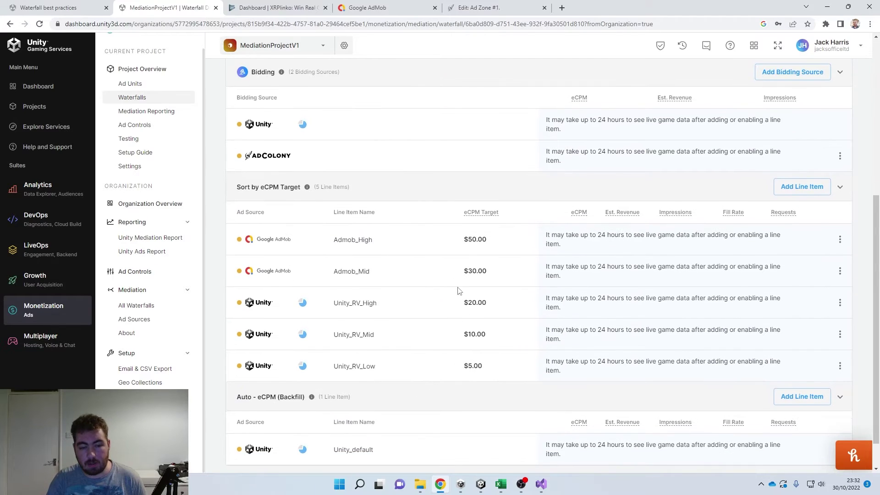
{"action": "left_click", "coordinate": [793, 187]}
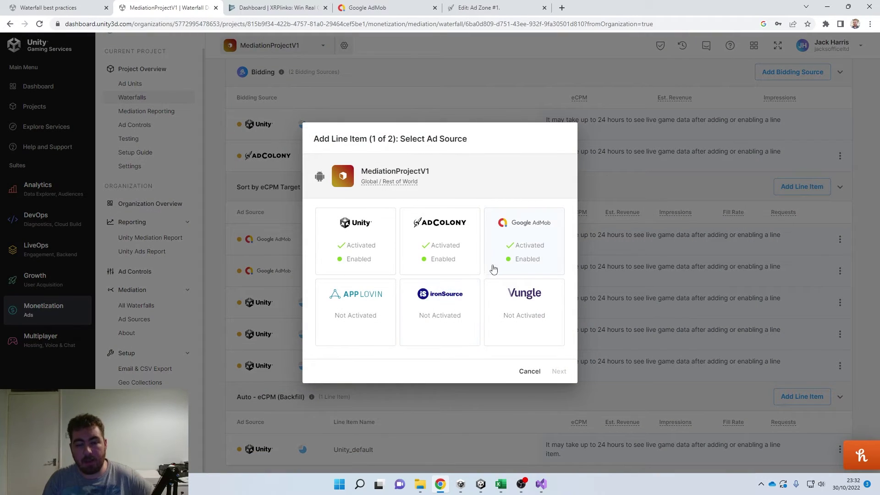
{"action": "left_click", "coordinate": [440, 249]}
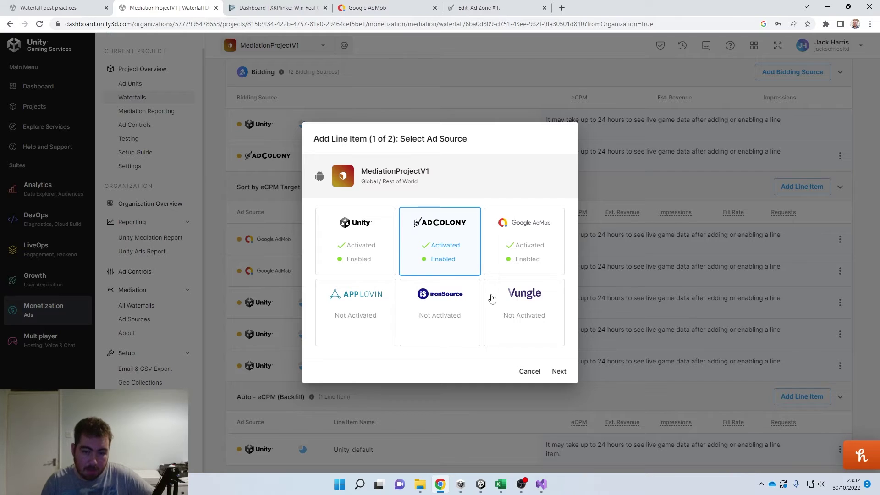
{"action": "left_click", "coordinate": [564, 377]}
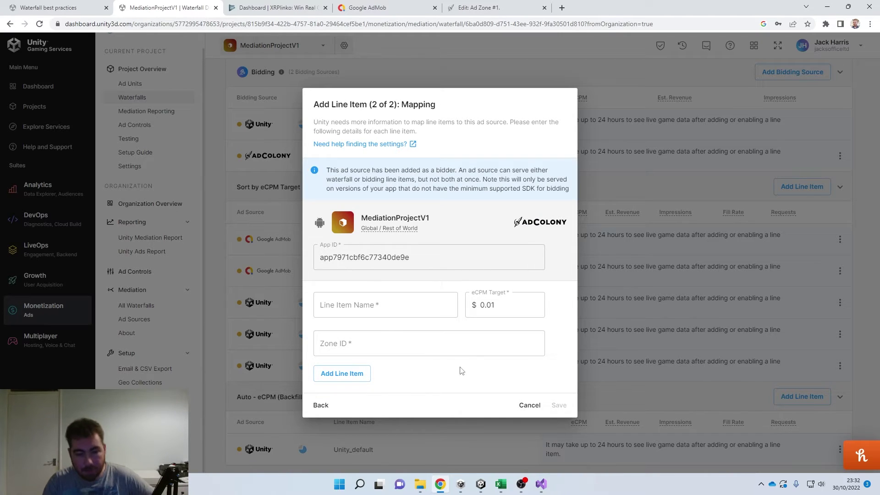
{"action": "left_click", "coordinate": [530, 406]}
Step: Examine the eCPM Target line items from row 20 of empty_template.csv in Excel, including the Ad Unit ID cell for Admob_Ad_2
{"action": "left_click", "coordinate": [501, 484]}
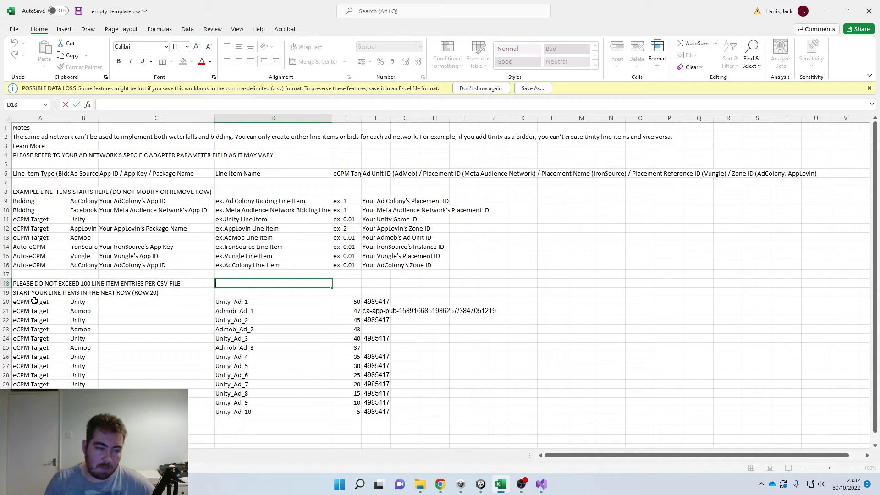
{"action": "left_click_drag", "start_coordinate": [35, 302], "coordinate": [383, 409]}
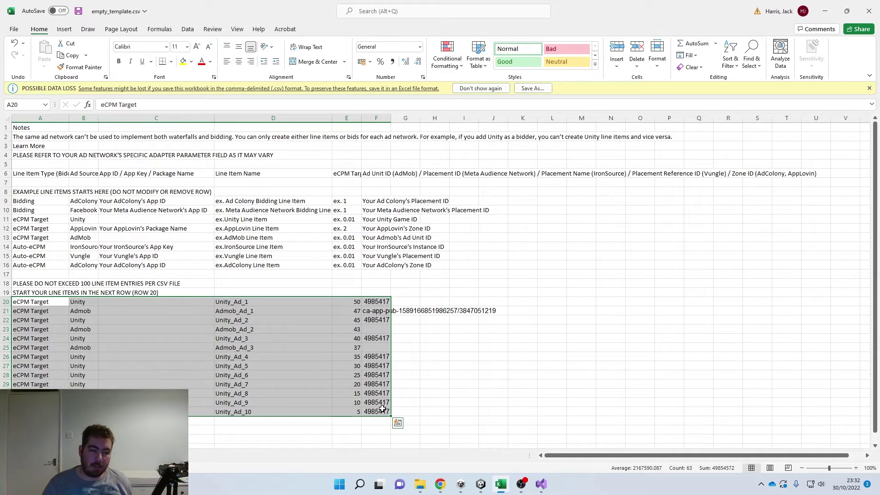
{"action": "key", "text": "Escape"}
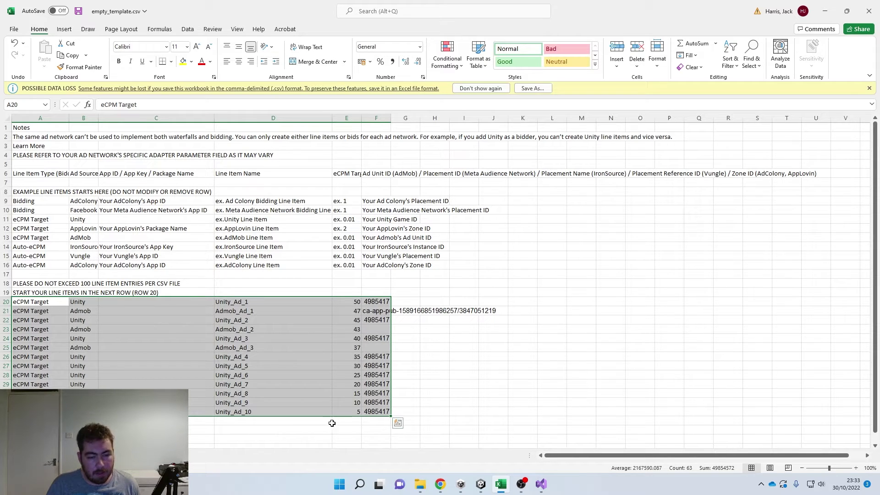
{"action": "left_click", "coordinate": [354, 428]}
{"action": "left_click_drag", "start_coordinate": [238, 328], "coordinate": [365, 333]}
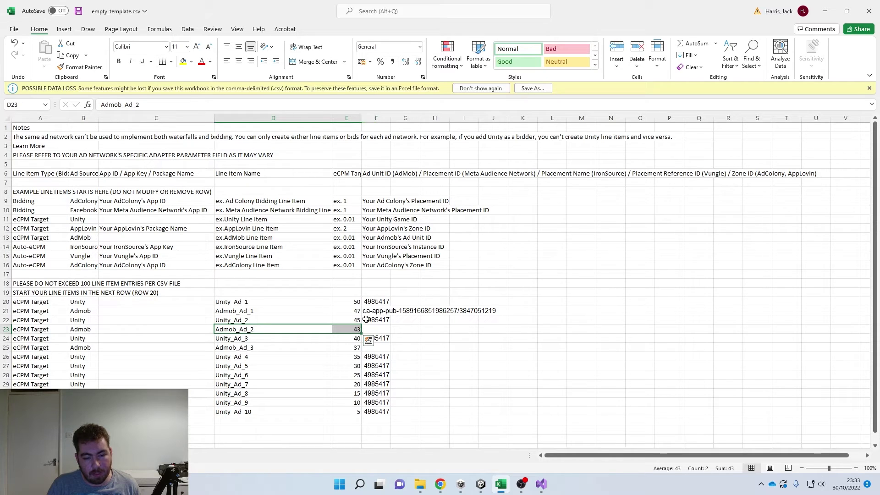
{"action": "left_click", "coordinate": [372, 311]}
{"action": "left_click", "coordinate": [376, 329]}
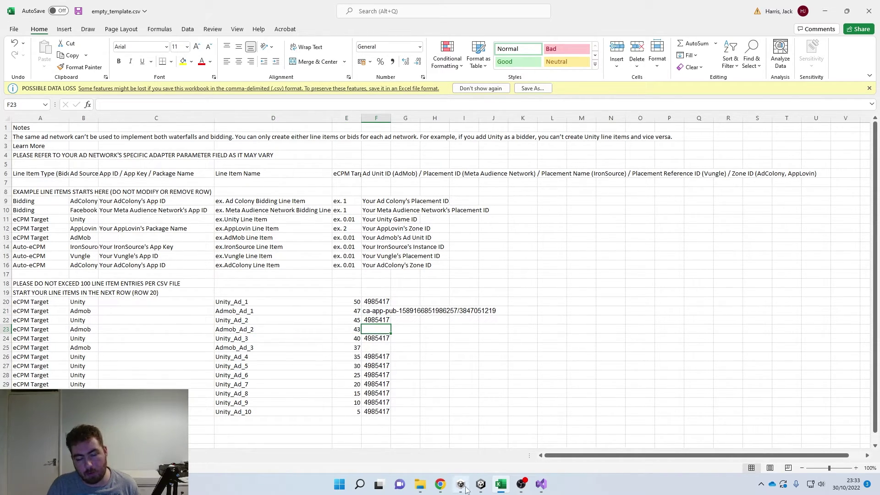
Step: Return to the Unity dashboard in Chrome and inspect the mapping form for a new AdColony eCPM-target line item, leaving without saving
{"action": "left_click", "coordinate": [442, 489]}
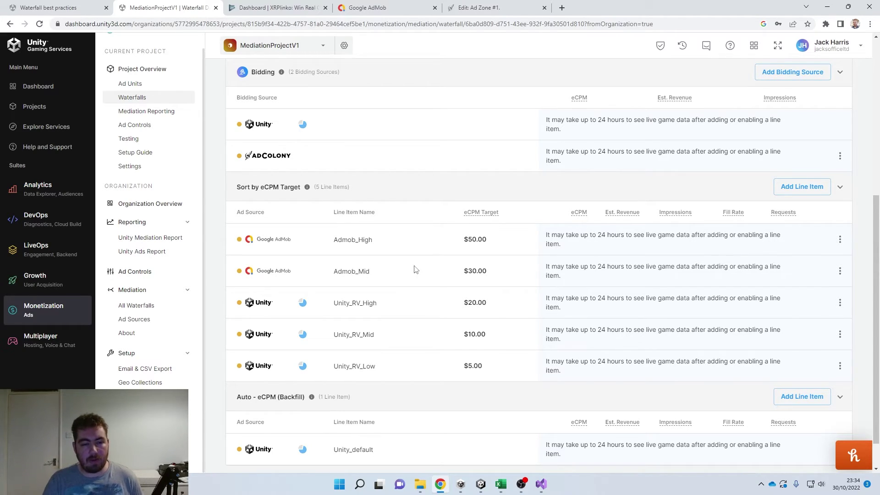
{"action": "left_click", "coordinate": [812, 196]}
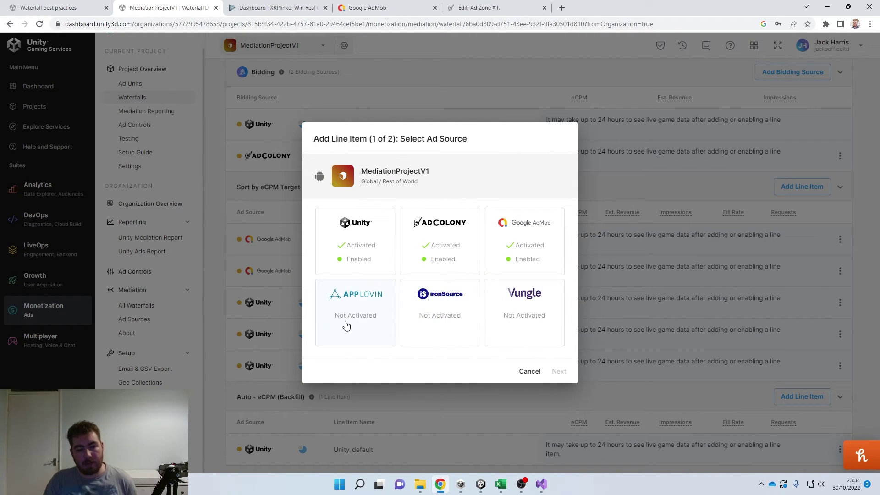
{"action": "left_click", "coordinate": [430, 255]}
{"action": "left_click", "coordinate": [555, 369]}
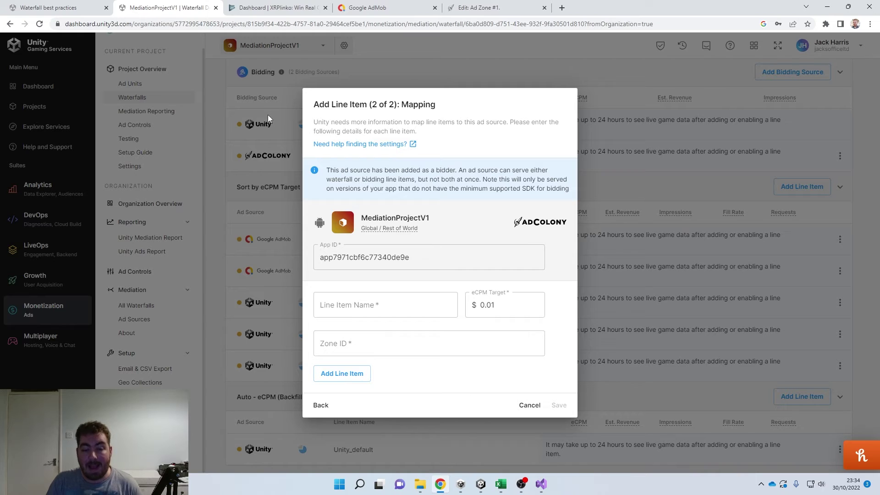
{"action": "left_click", "coordinate": [534, 406]}
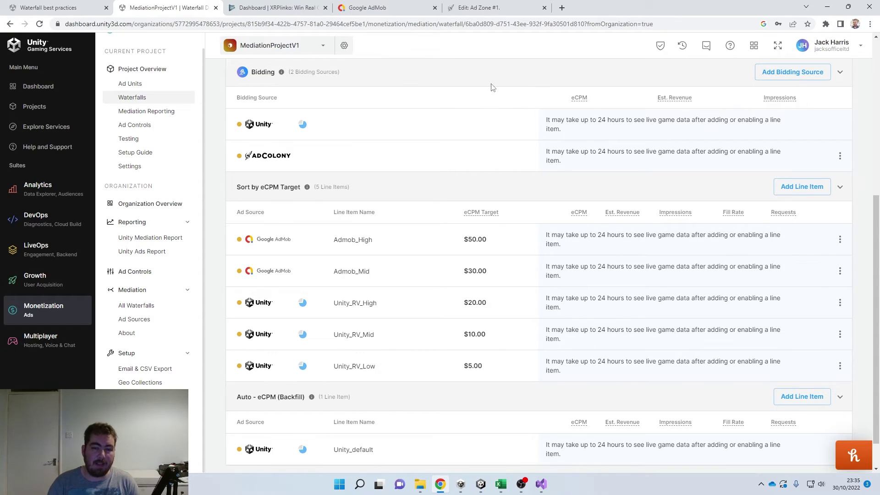
Step: Review the networks offered for a new bidding source and for a new eCPM-target line item, adding neither
{"action": "left_click", "coordinate": [761, 78]}
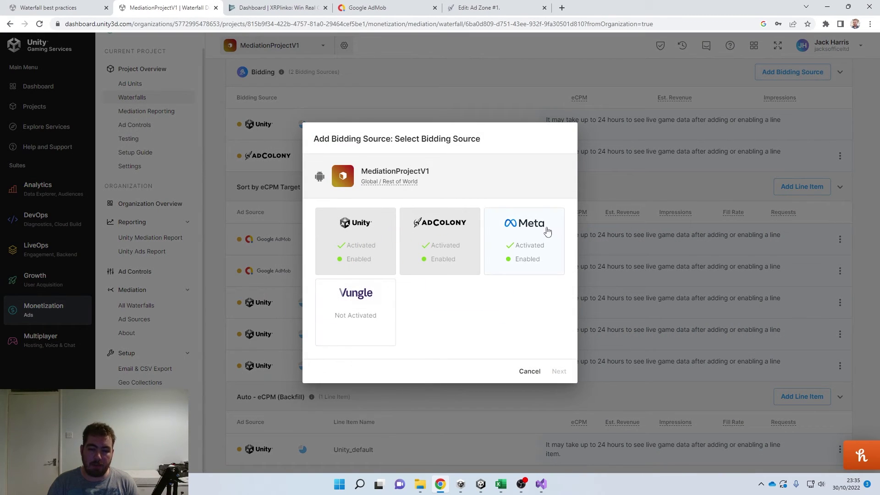
{"action": "left_click", "coordinate": [529, 372]}
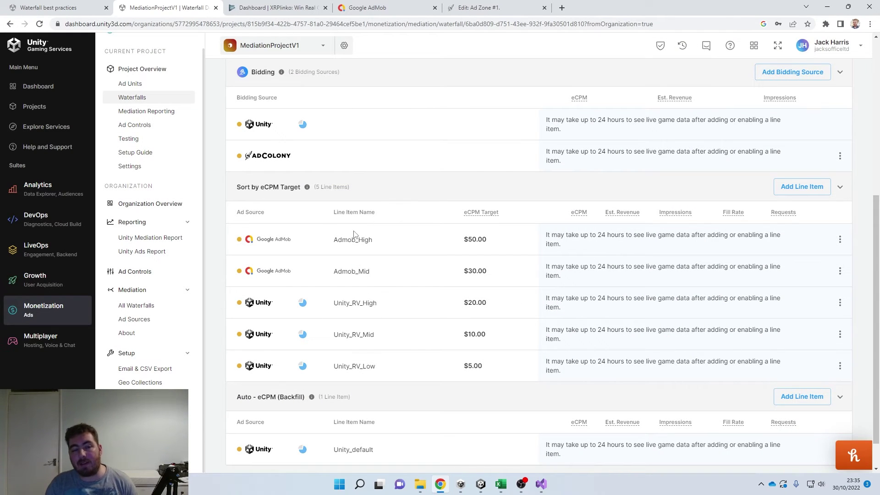
{"action": "left_click", "coordinate": [806, 187]}
{"action": "left_click", "coordinate": [528, 371]}
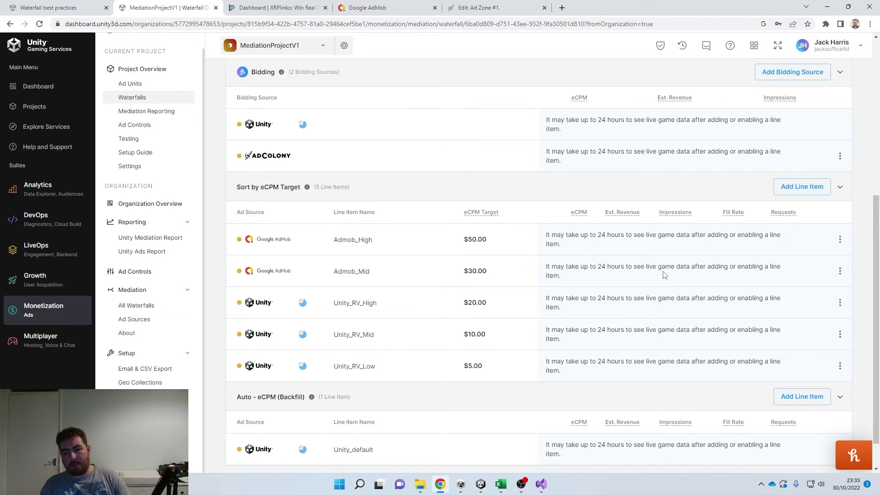
Step: Examine the Auto - eCPM (Backfill) section and the ad sources offered for a new backfill line item, without adding one
{"action": "mouse_move", "coordinate": [780, 212]}
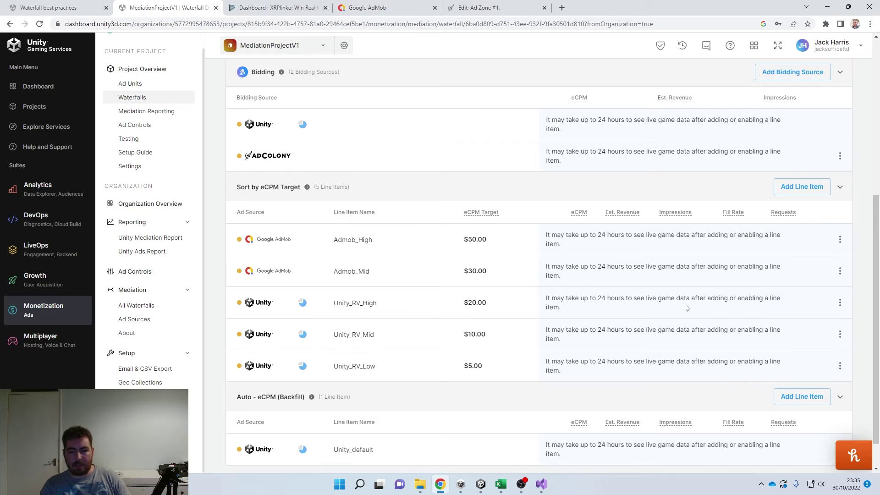
{"action": "scroll", "coordinate": [686, 297], "scroll_direction": "down", "scroll_amount": 1}
{"action": "scroll", "coordinate": [687, 297], "scroll_direction": "down", "scroll_amount": 1}
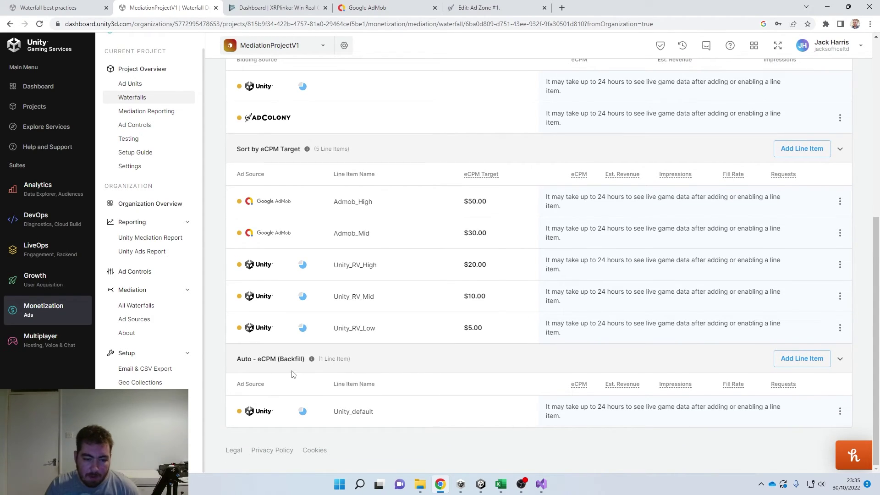
{"action": "left_click_drag", "start_coordinate": [259, 358], "coordinate": [415, 368]}
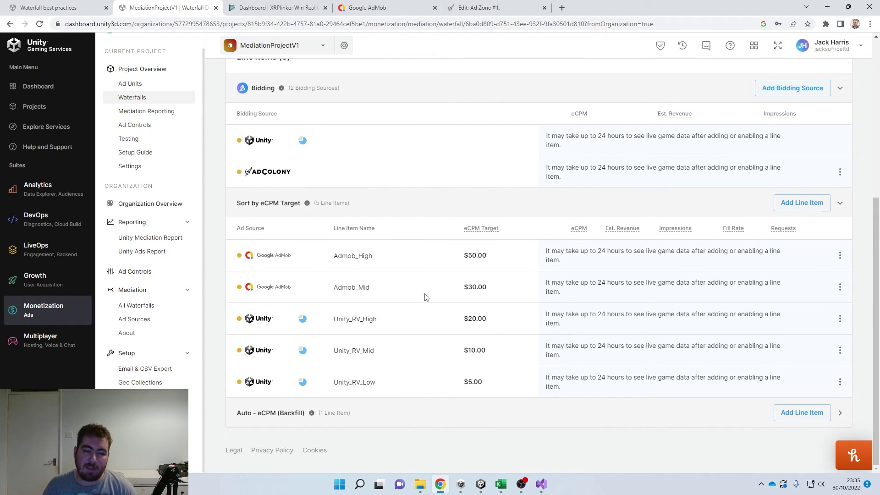
{"action": "left_click", "coordinate": [347, 410]}
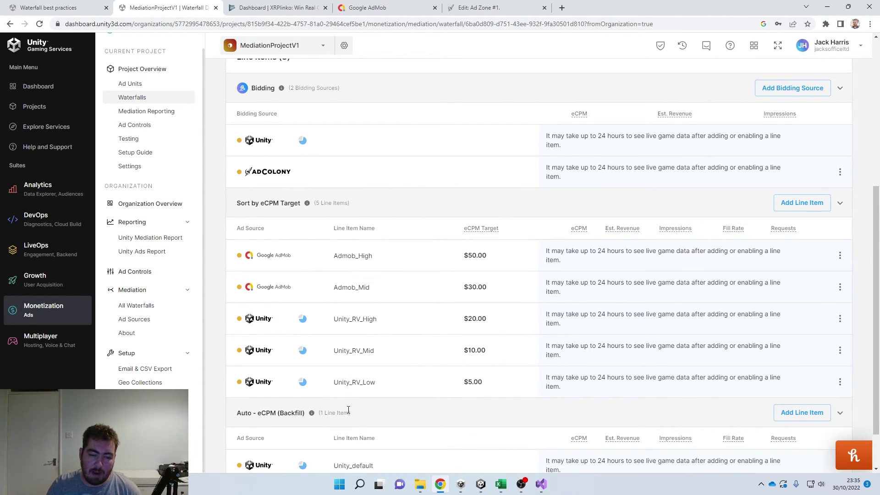
{"action": "scroll", "coordinate": [335, 411], "scroll_direction": "down", "scroll_amount": 1}
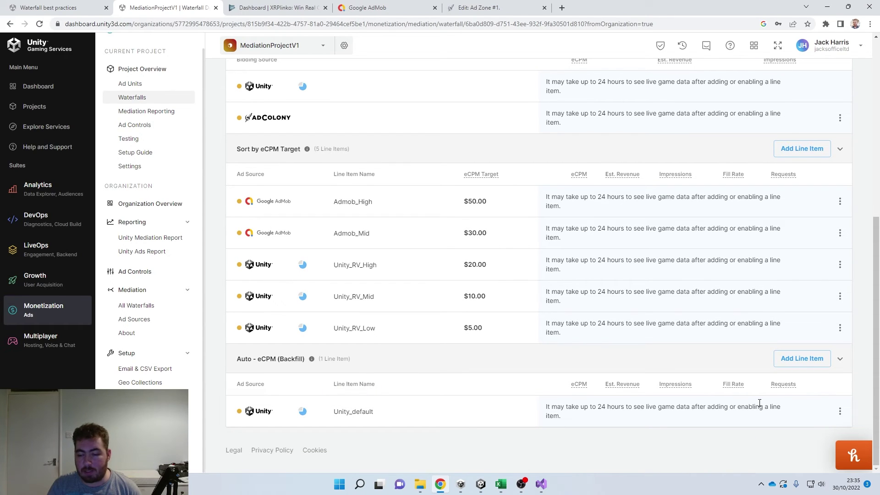
{"action": "left_click", "coordinate": [798, 358]}
{"action": "scroll", "coordinate": [479, 351], "scroll_direction": "down", "scroll_amount": 2}
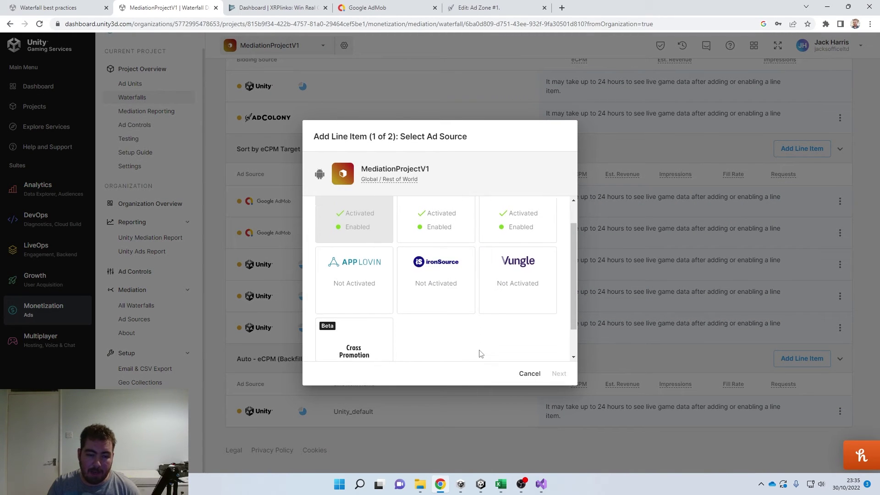
{"action": "left_click", "coordinate": [529, 374]}
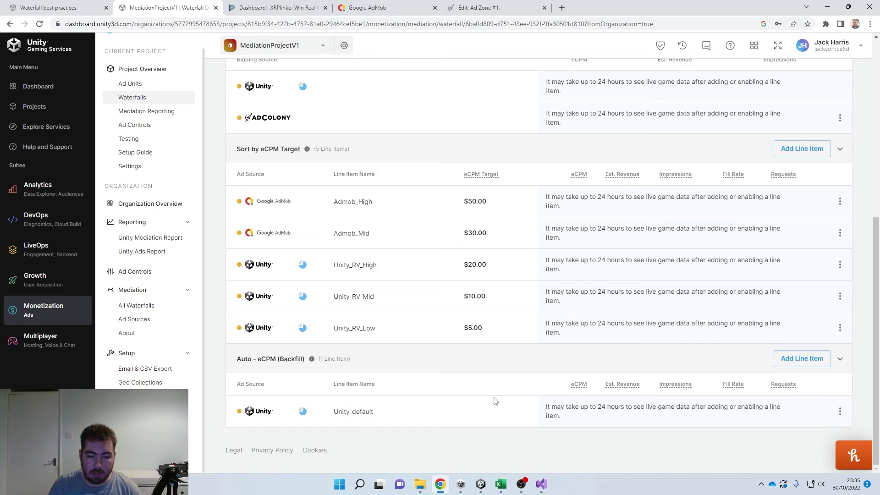
Step: Compare the waterfall's bidding sources with the line items listed under Sort by eCPM Target
{"action": "left_click_drag", "start_coordinate": [234, 178], "coordinate": [742, 339]}
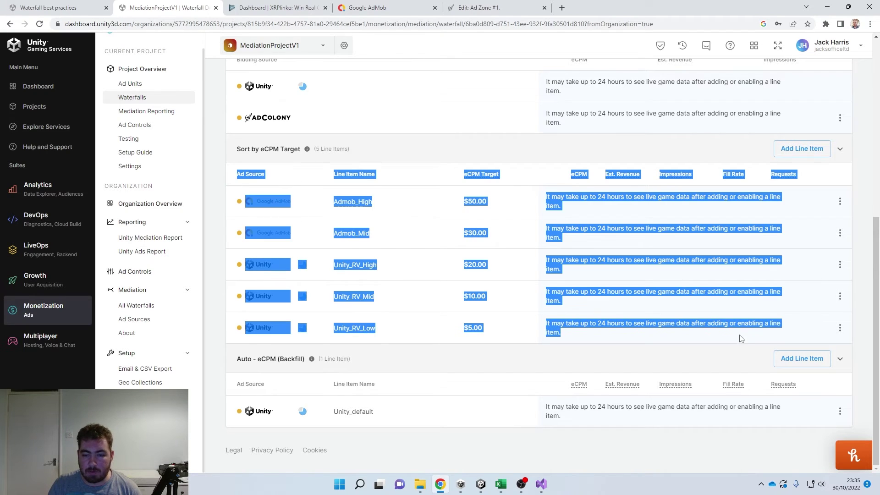
{"action": "scroll", "coordinate": [493, 344], "scroll_direction": "up", "scroll_amount": 5}
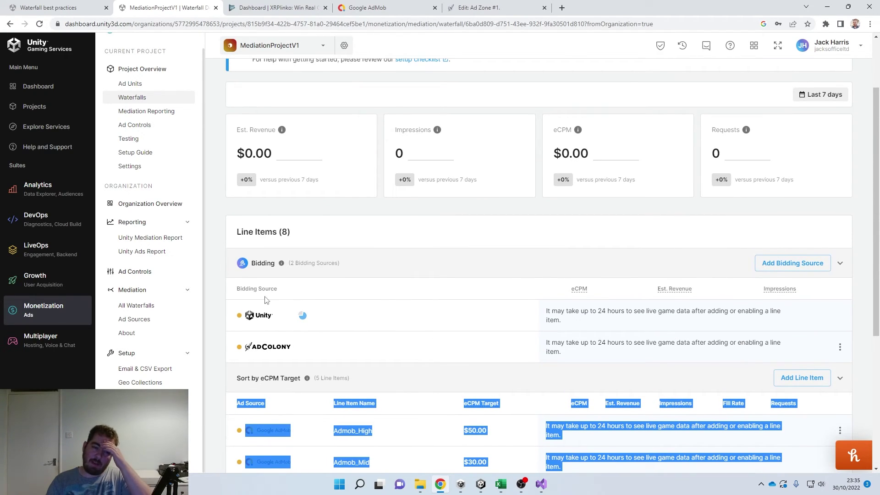
{"action": "left_click_drag", "start_coordinate": [234, 289], "coordinate": [630, 354]}
{"action": "scroll", "coordinate": [518, 339], "scroll_direction": "down", "scroll_amount": 5}
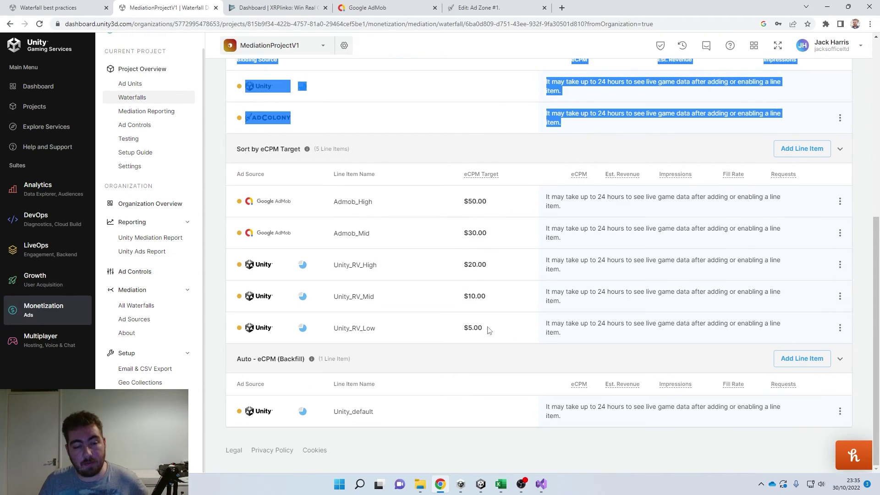
{"action": "left_click_drag", "start_coordinate": [235, 149], "coordinate": [755, 337]}
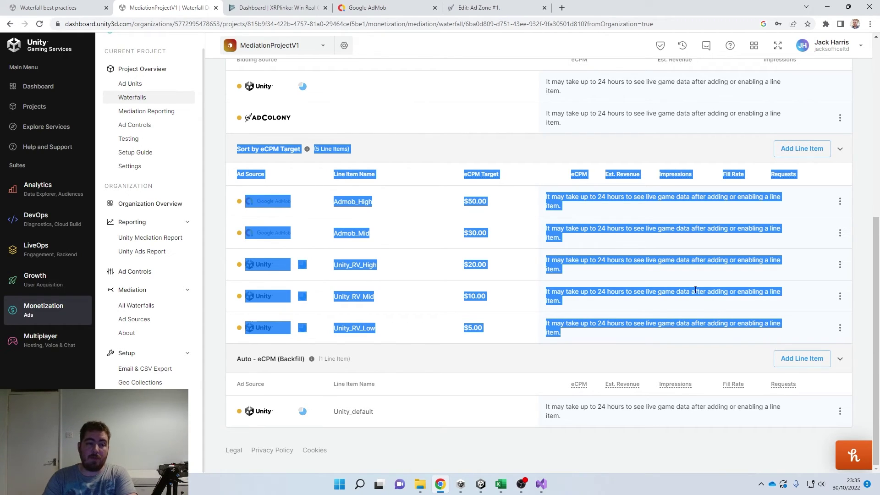
{"action": "left_click", "coordinate": [626, 342]}
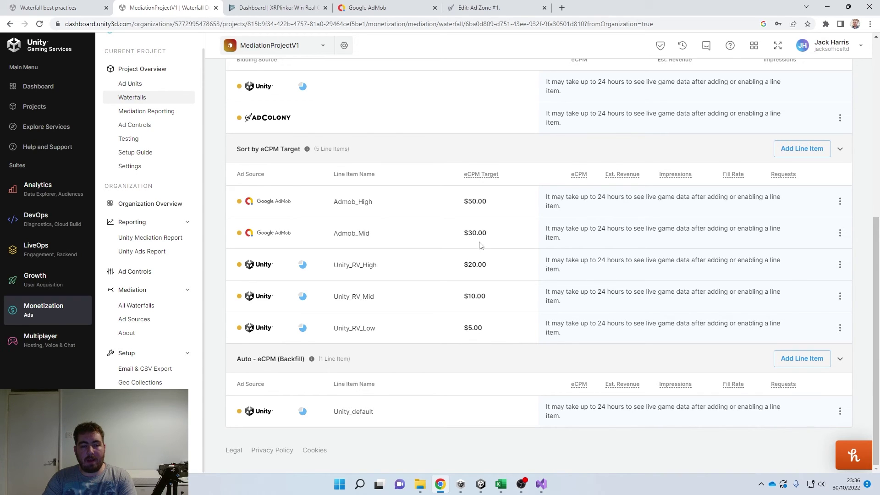
{"action": "scroll", "coordinate": [478, 242], "scroll_direction": "up", "scroll_amount": 4}
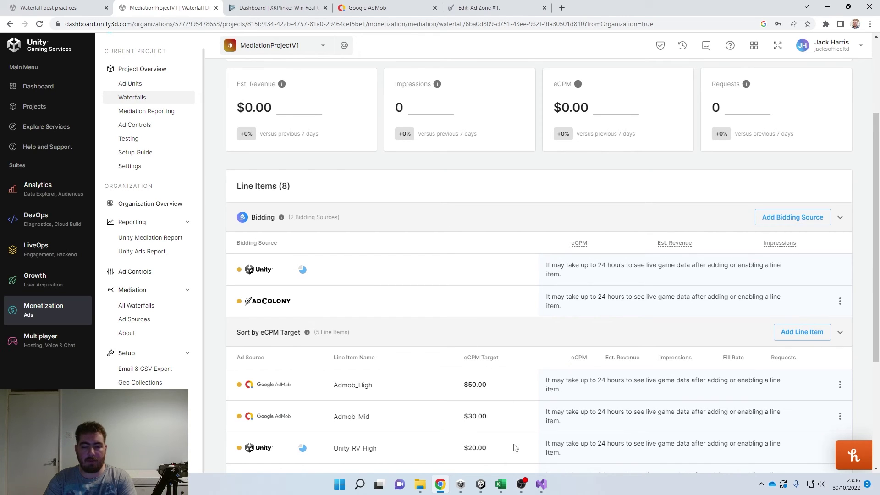
{"action": "mouse_move", "coordinate": [485, 482]}
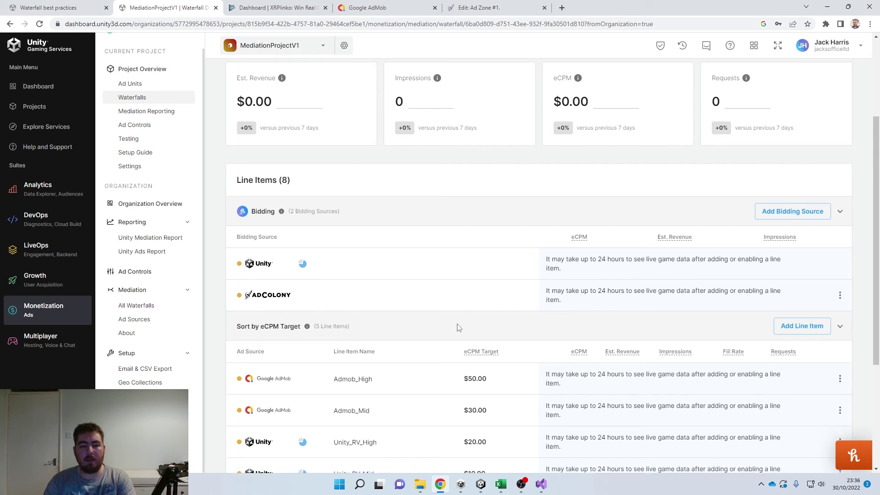
{"action": "scroll", "coordinate": [458, 328], "scroll_direction": "down", "scroll_amount": 4}
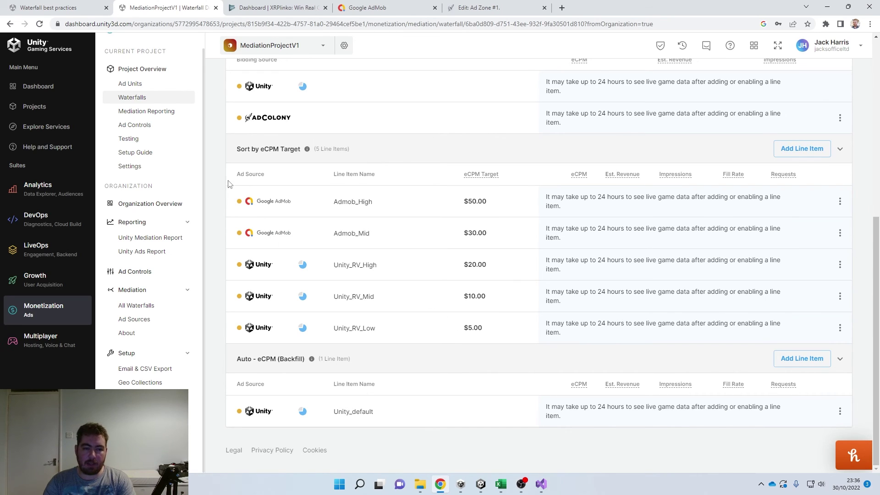
{"action": "left_click_drag", "start_coordinate": [232, 174], "coordinate": [608, 345]}
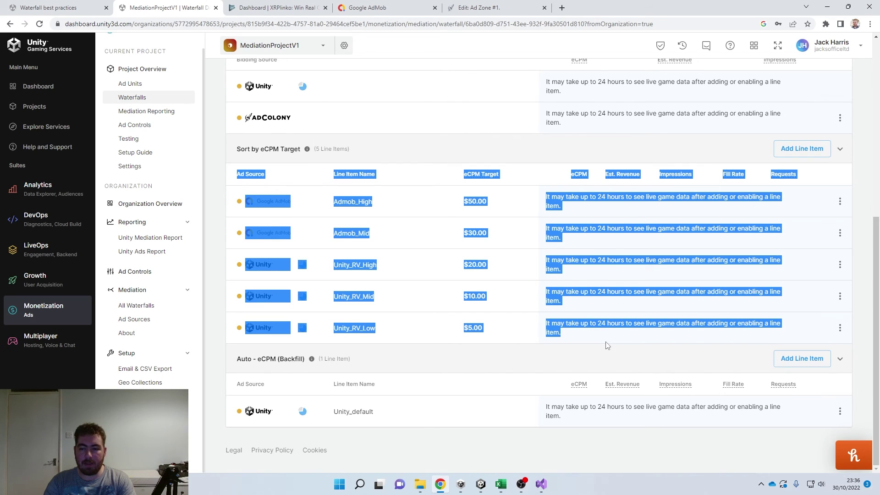
{"action": "left_click", "coordinate": [605, 339]}
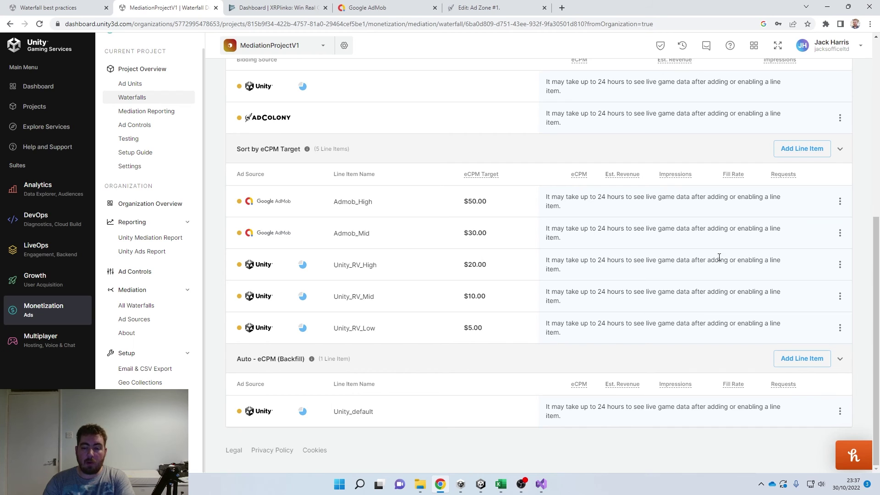
Step: Disable the Unity_RV_High, Unity_RV_Low and Unity_RV_Mid line items in the eCPM-target section
{"action": "left_click", "coordinate": [841, 264]}
{"action": "left_click", "coordinate": [850, 286]}
{"action": "left_click", "coordinate": [515, 286]}
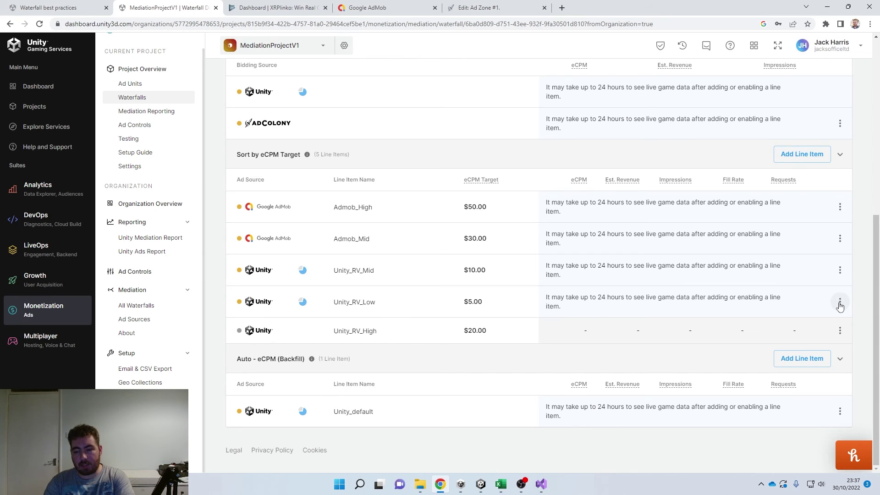
{"action": "left_click", "coordinate": [840, 301]}
{"action": "left_click", "coordinate": [851, 324]}
{"action": "left_click", "coordinate": [515, 286]}
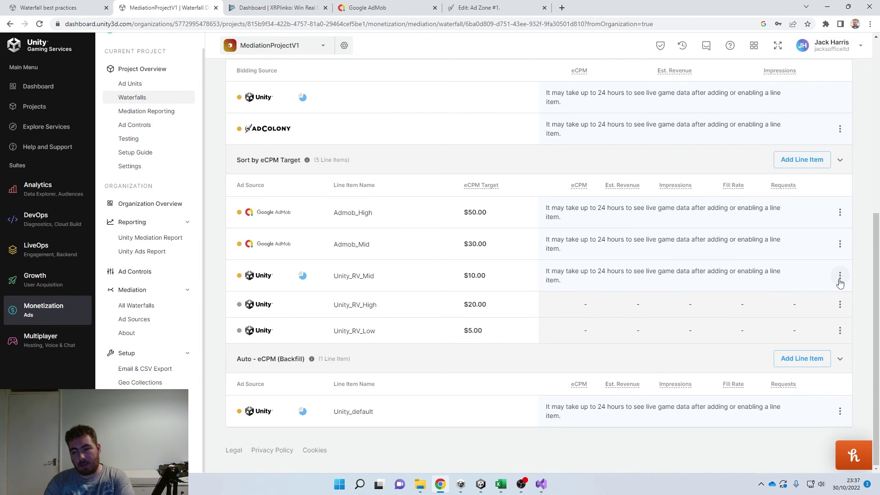
{"action": "left_click", "coordinate": [840, 277]}
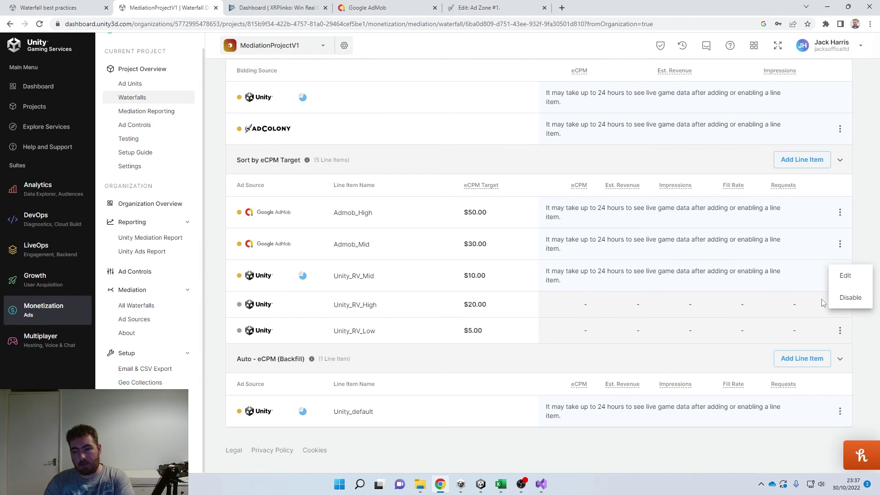
{"action": "left_click", "coordinate": [846, 303]}
{"action": "left_click", "coordinate": [515, 286]}
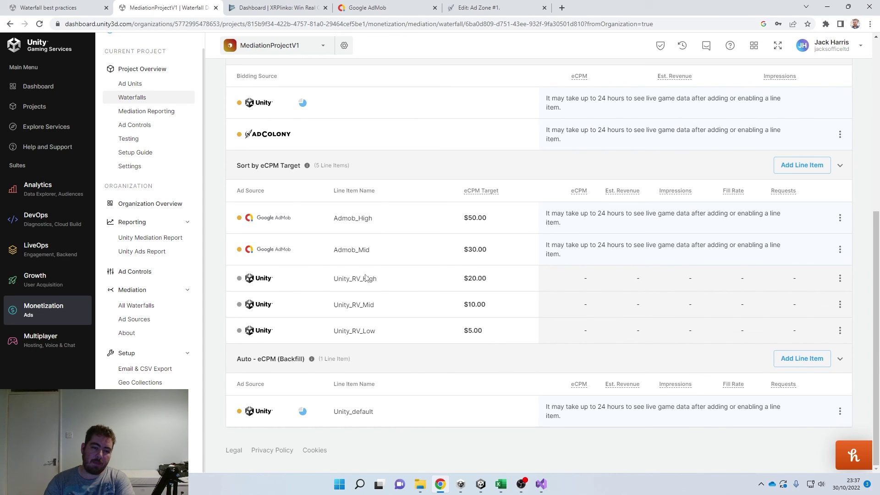
{"action": "left_click_drag", "start_coordinate": [236, 212], "coordinate": [589, 256]}
{"action": "left_click", "coordinate": [608, 254]}
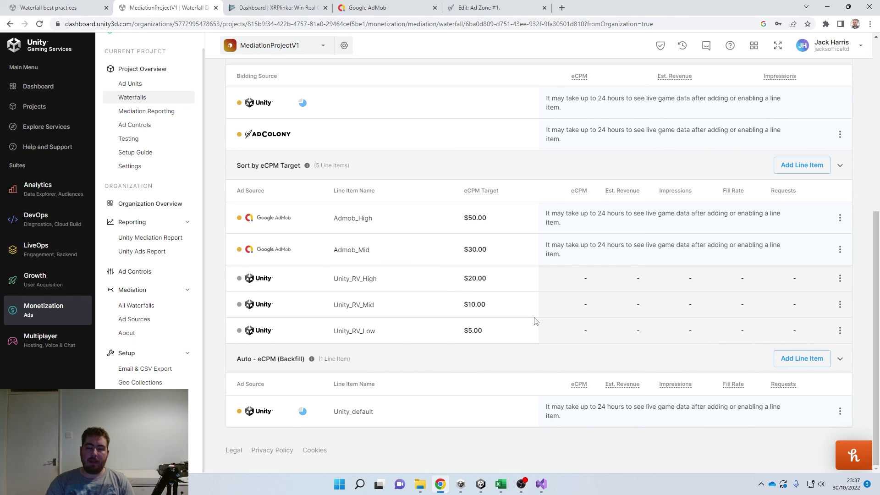
{"action": "left_click", "coordinate": [523, 480]}
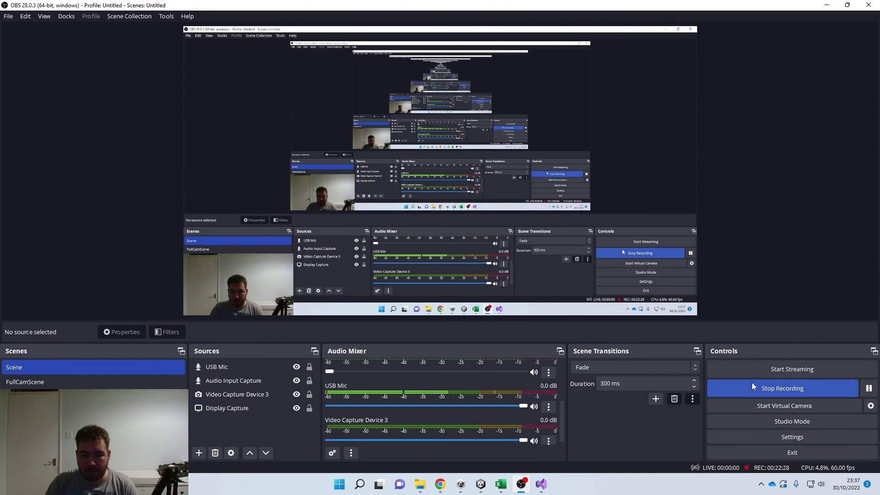